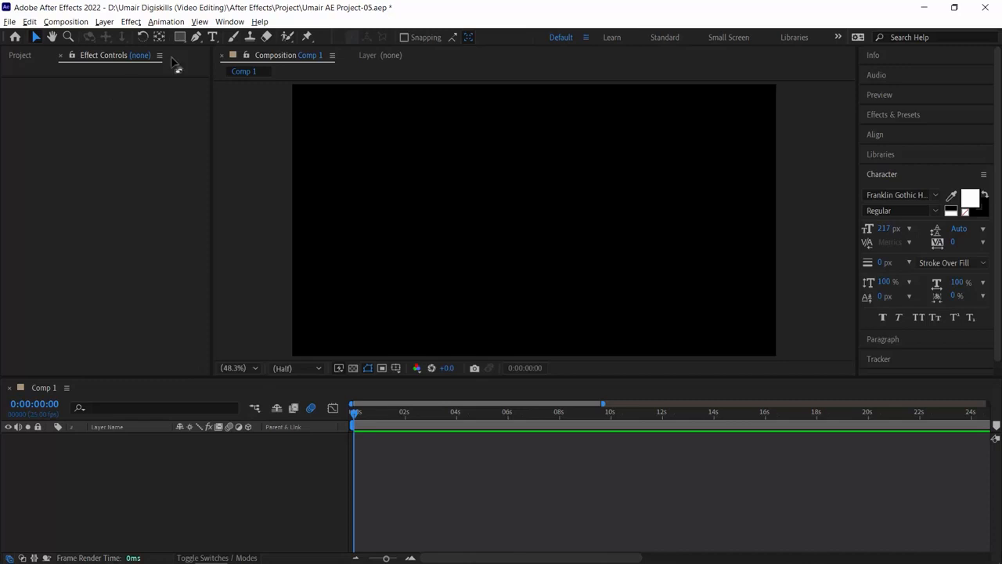
Create a text layer containing "0" in the composition.
click(212, 37)
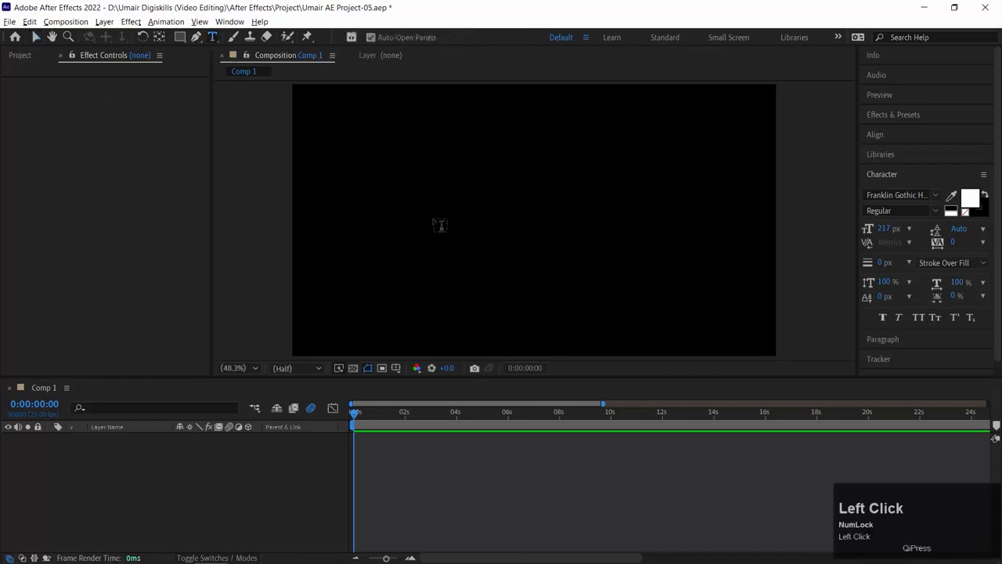
click(435, 227)
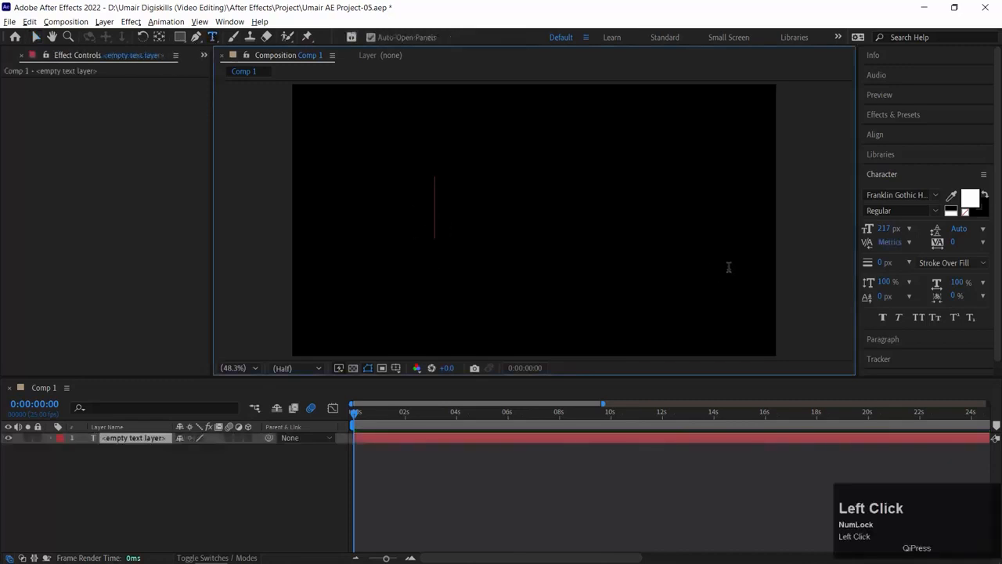
text(0)
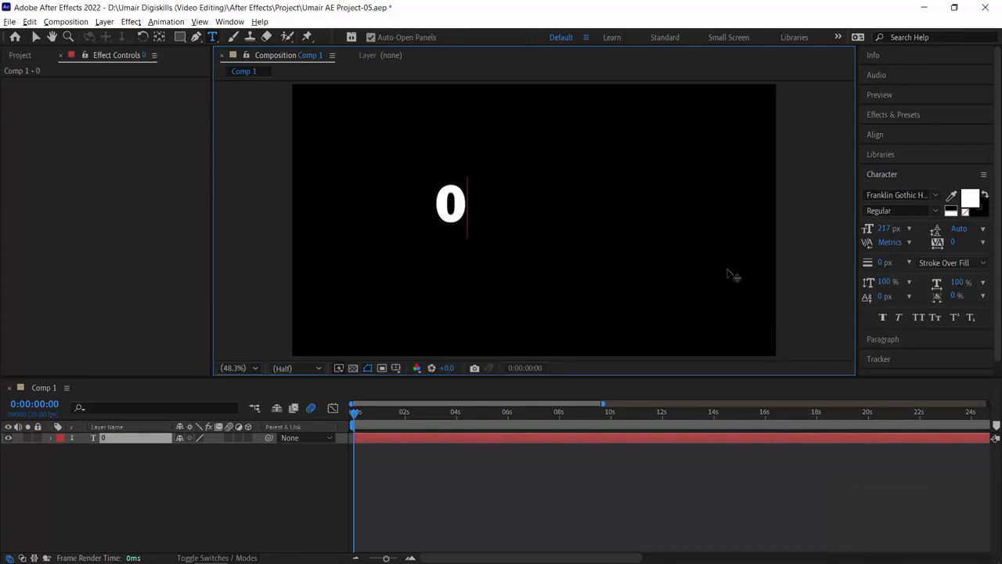
click(35, 37)
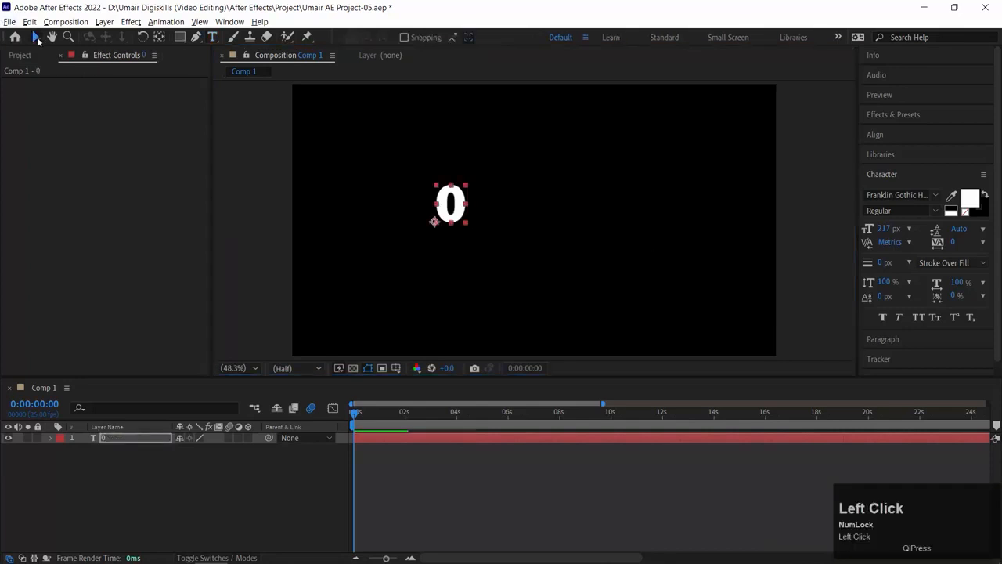
Move the "0" text toward the middle and align it to the horizontal and vertical centre of the composition.
drag(470, 213, 516, 224)
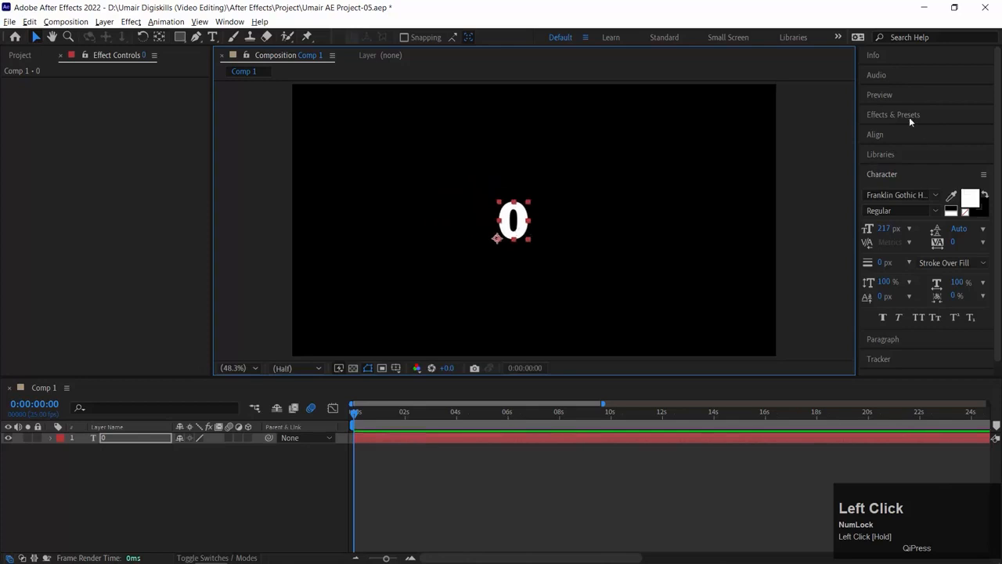
click(897, 135)
click(894, 168)
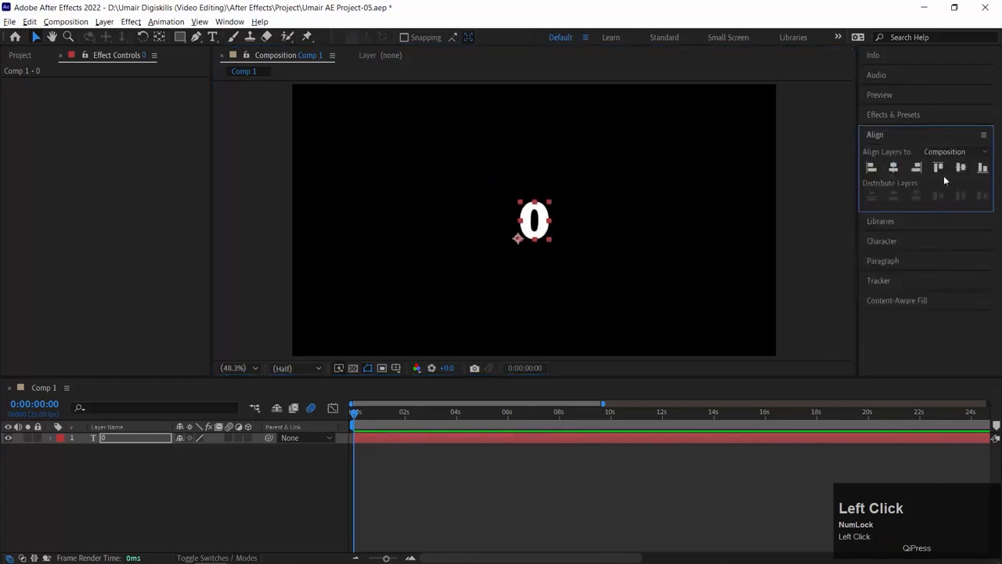
click(959, 169)
click(89, 464)
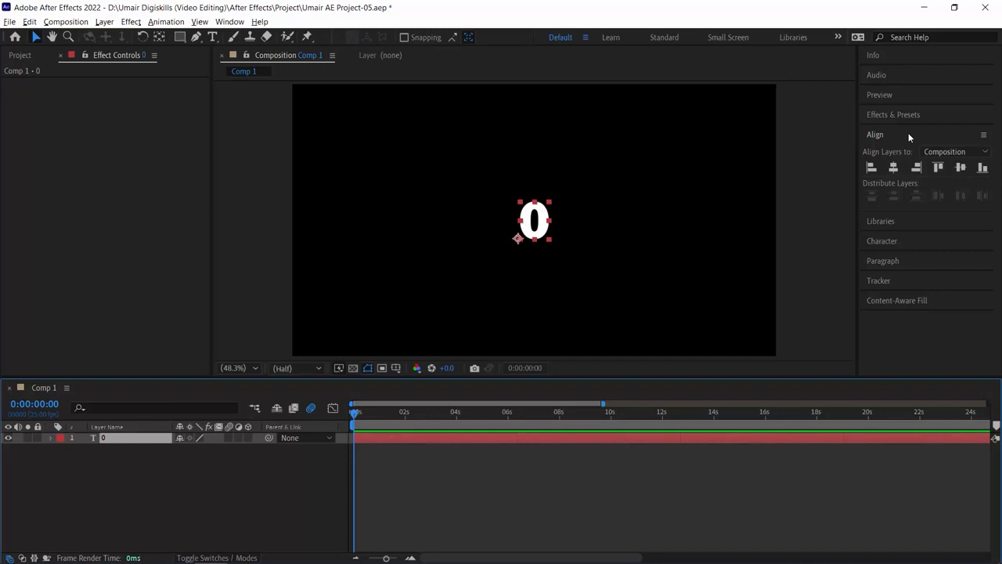
Search the effects for "slider" and apply Slider Control to the text layer.
click(908, 137)
click(908, 114)
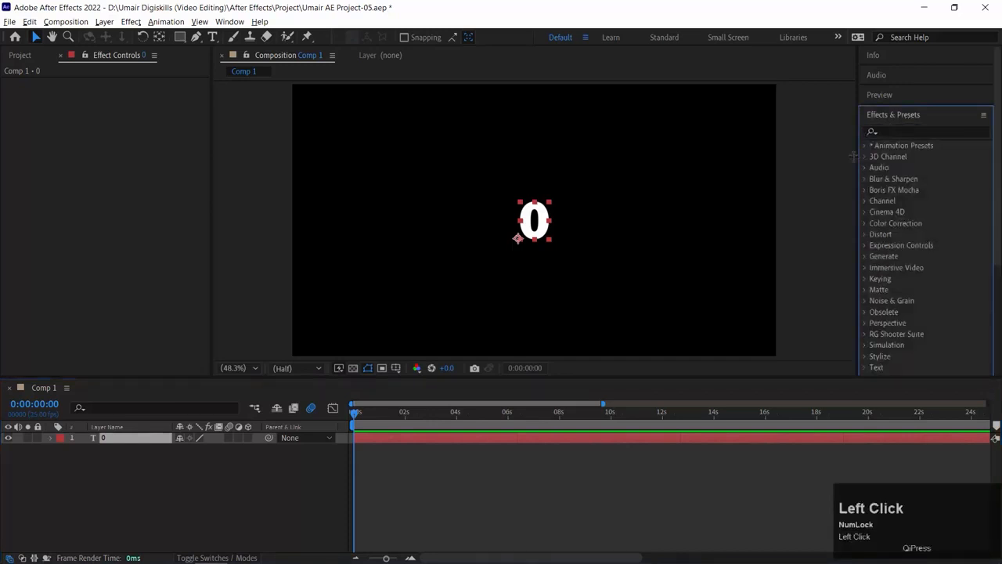
click(896, 131)
text(slid)
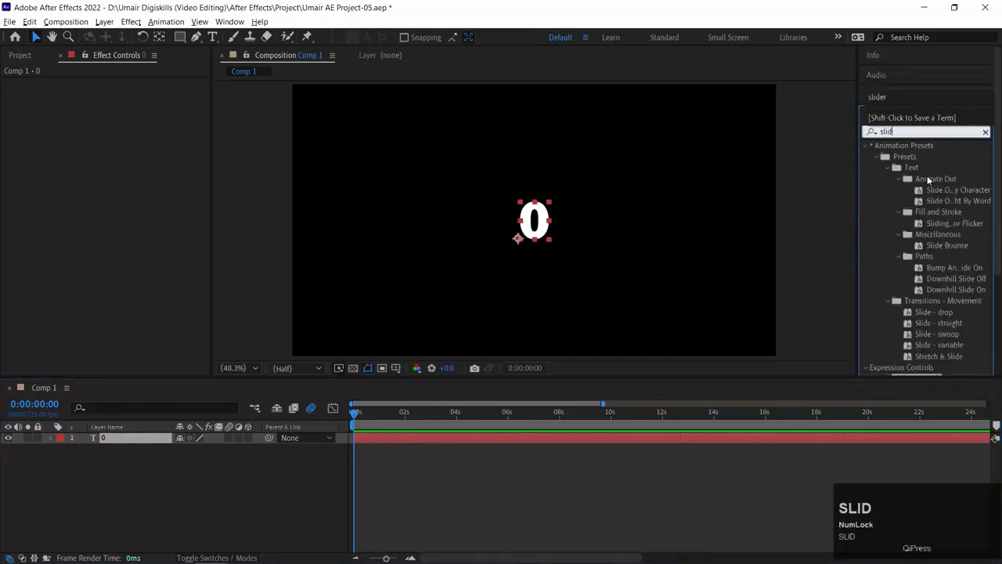
text(er)
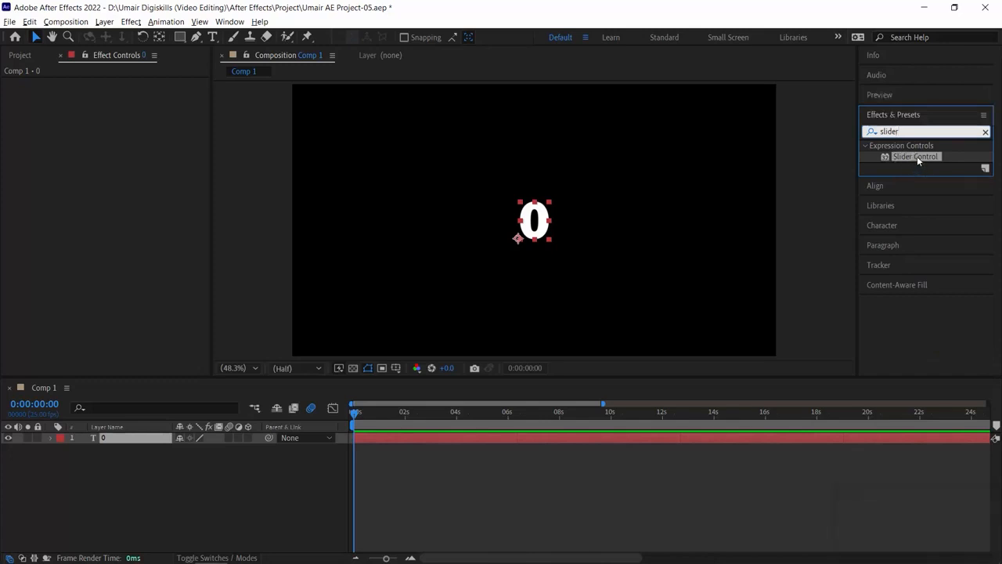
double_click(917, 156)
Reveal the text layer's properties and add an expression to its Source Text.
click(51, 438)
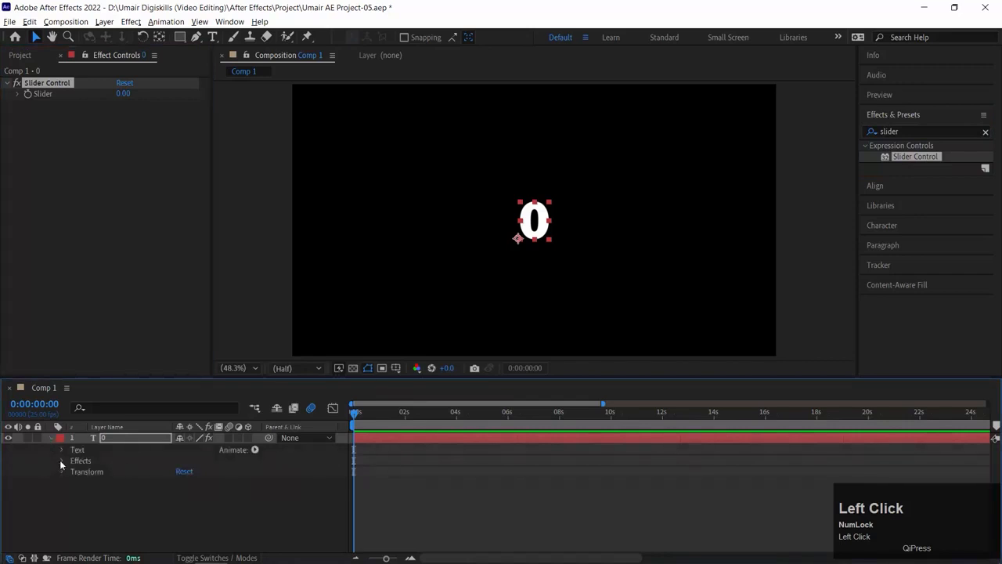
click(61, 460)
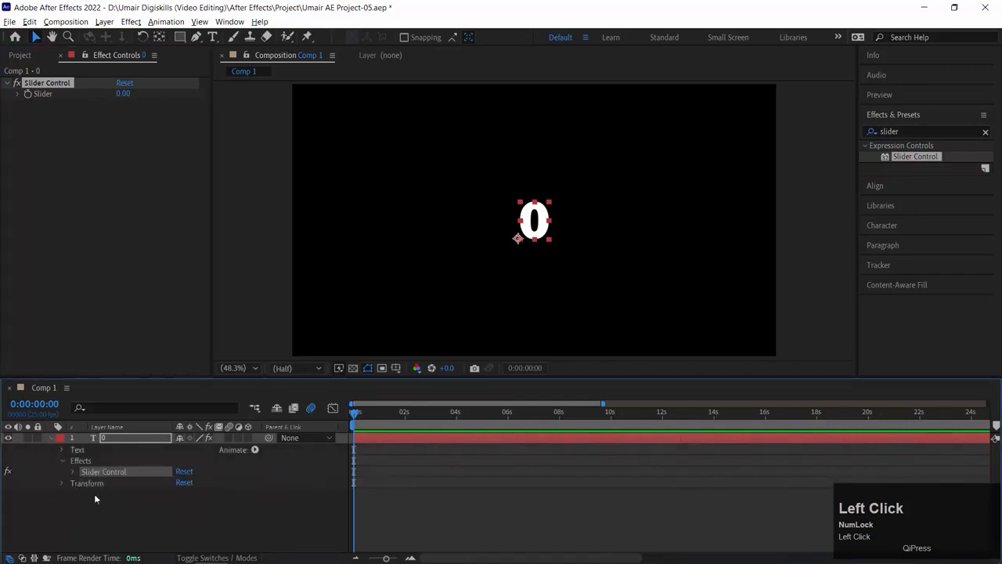
click(72, 473)
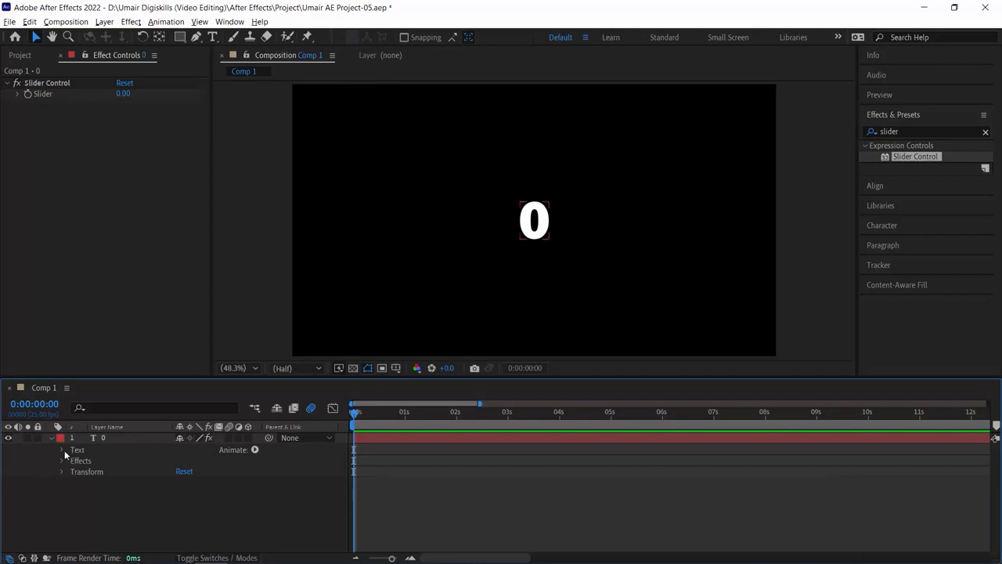
click(62, 450)
key(ctrl+z)
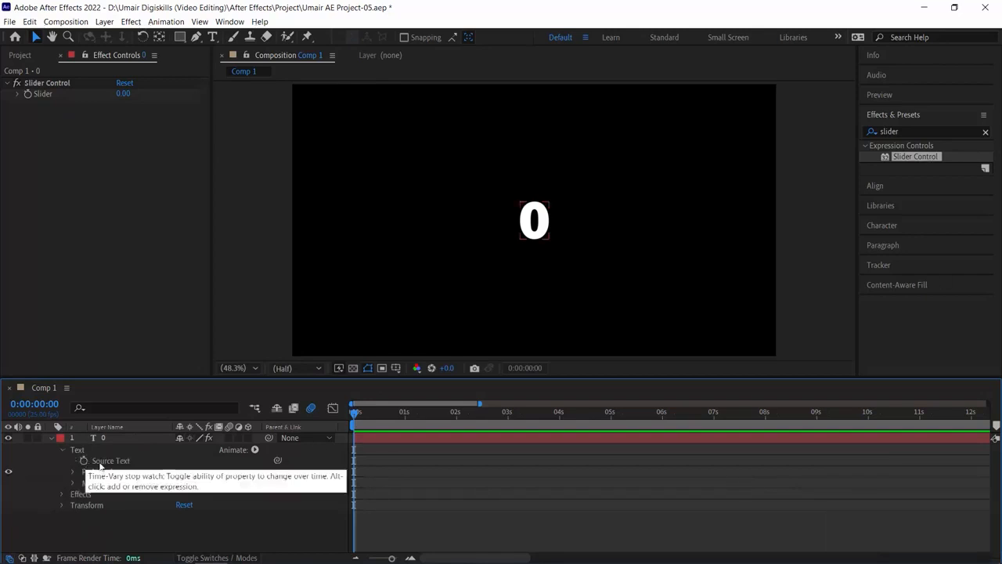
key(alt)
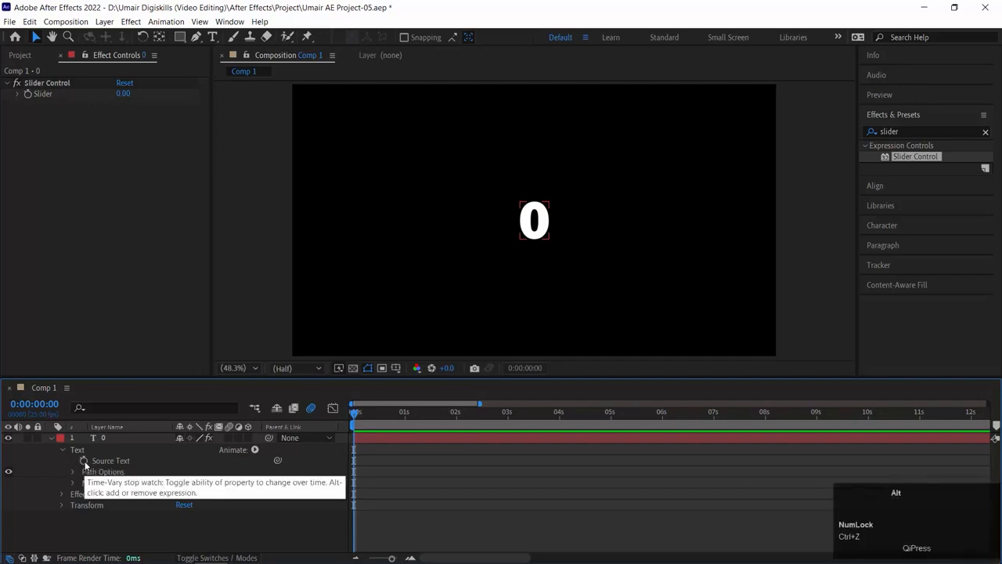
alt+click(85, 462)
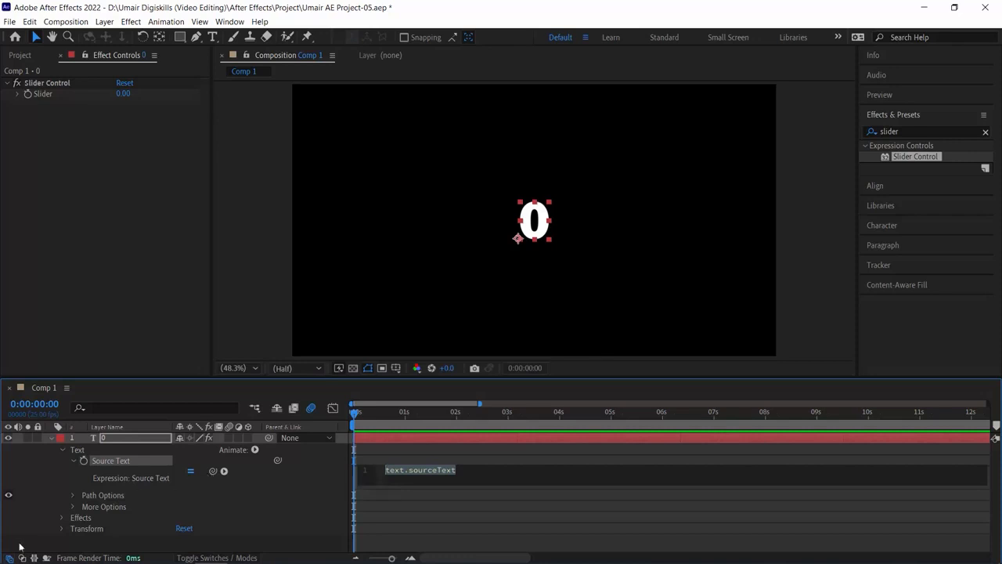
Link the Source Text expression to the Slider property of the Slider Control effect with the pick whip.
click(96, 518)
click(62, 518)
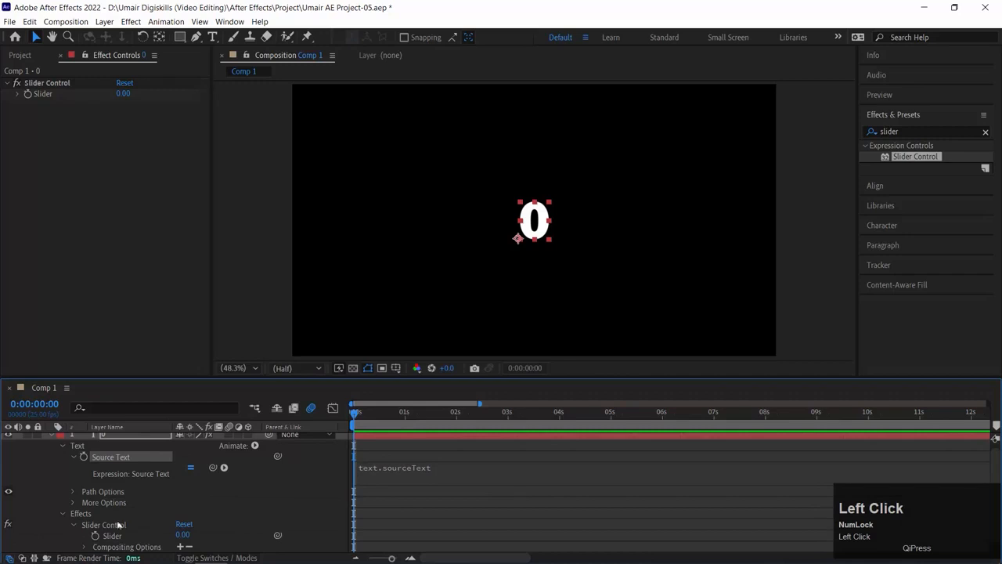
drag(213, 467, 114, 539)
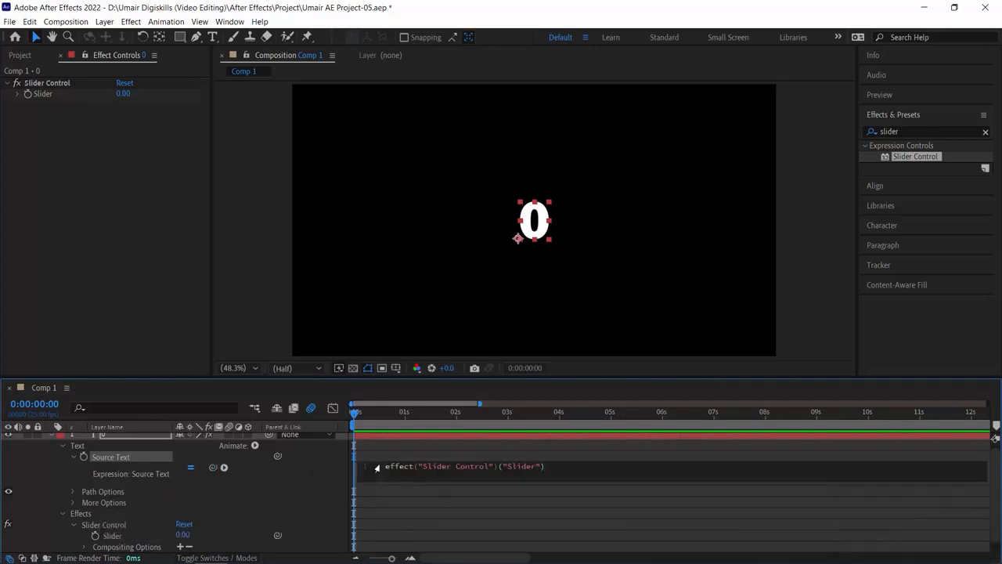
drag(386, 466, 546, 467)
click(546, 466)
click(268, 419)
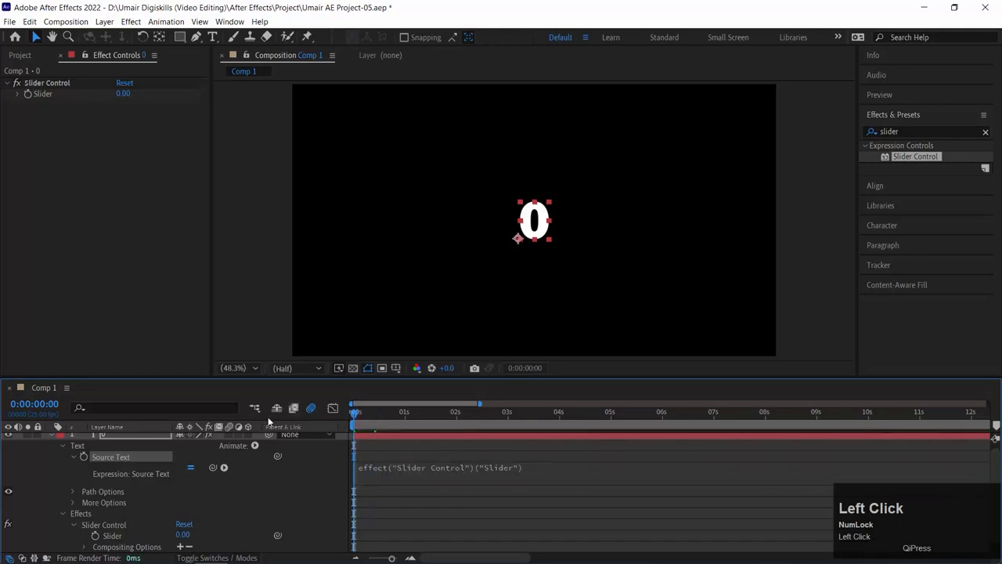
Keyframe the Slider at the start of the timeline and set it to 10 at 0:00:10:00.
click(96, 535)
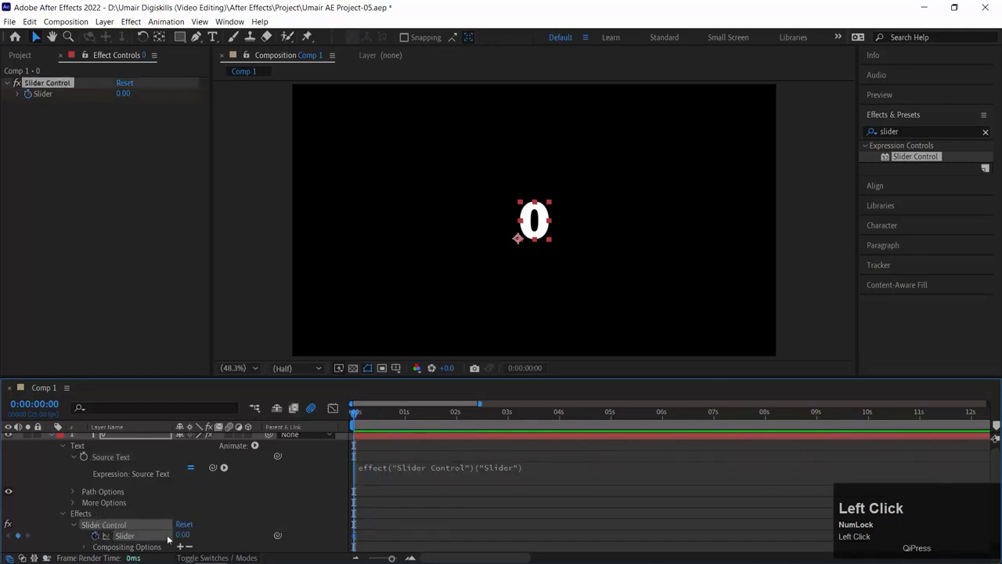
drag(371, 420, 869, 445)
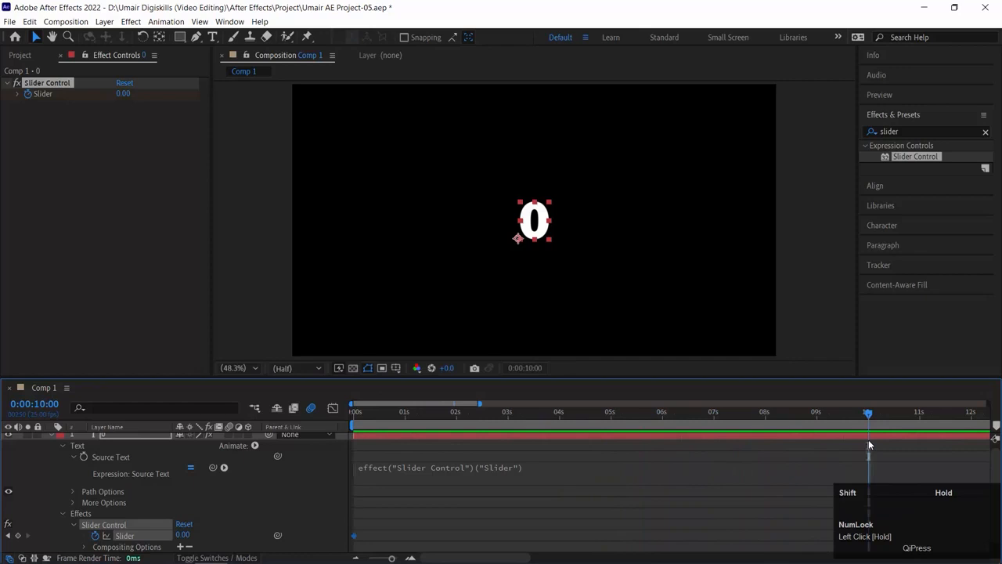
click(185, 535)
text(10)
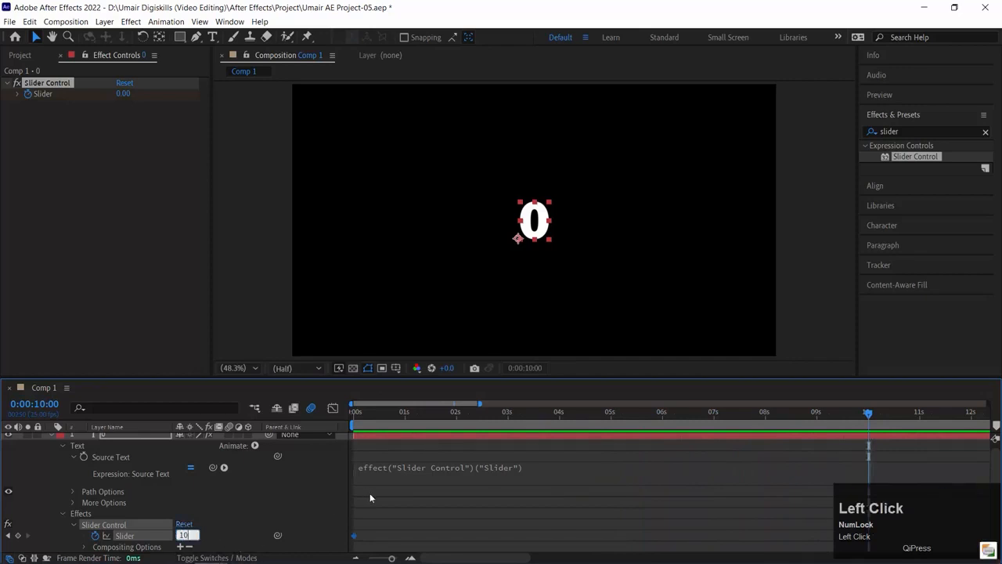
click(370, 493)
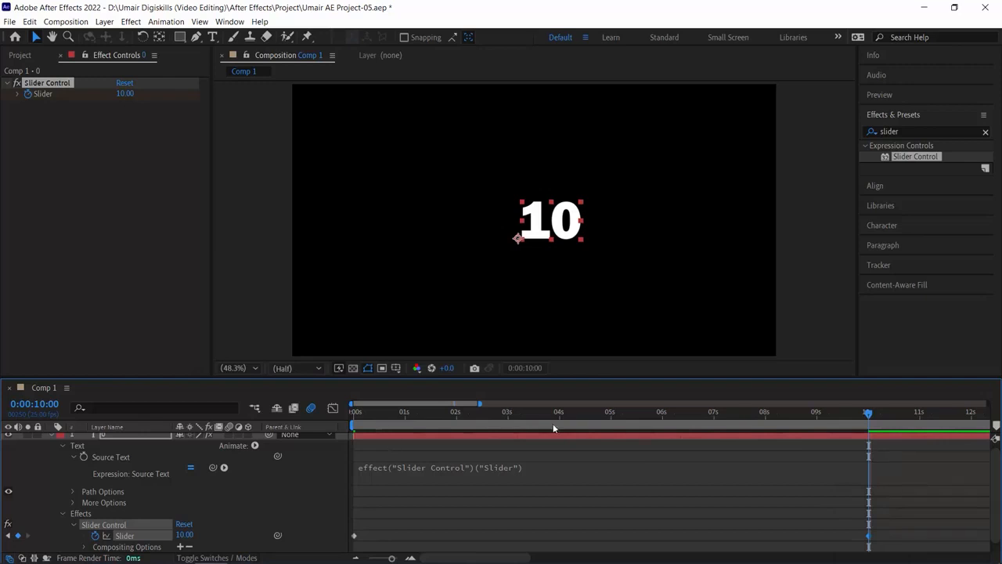
Play the counting animation from the start and check the Slider's keyframe at 10 seconds.
click(355, 412)
key(space)
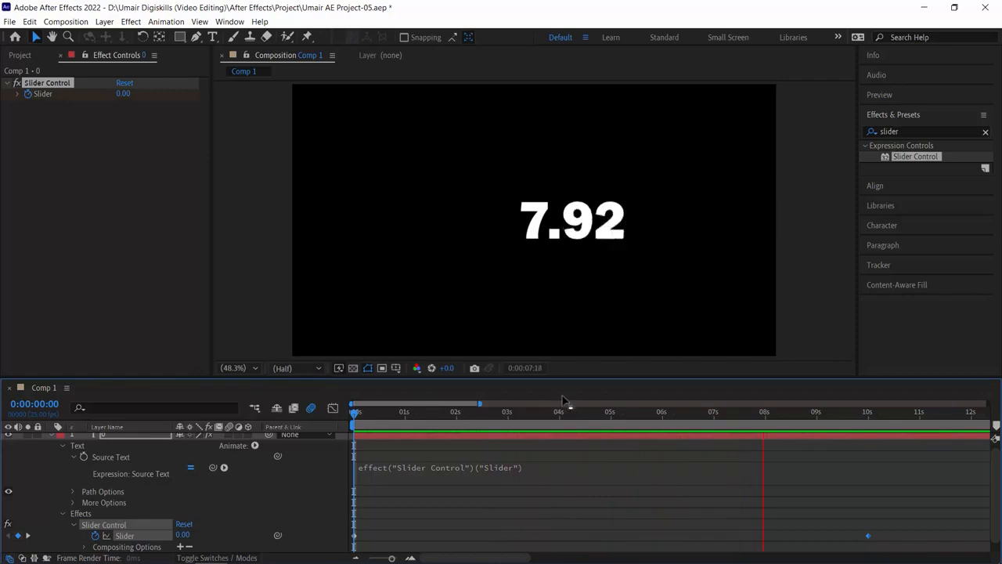
key(space)
drag(374, 409, 354, 422)
key(space)
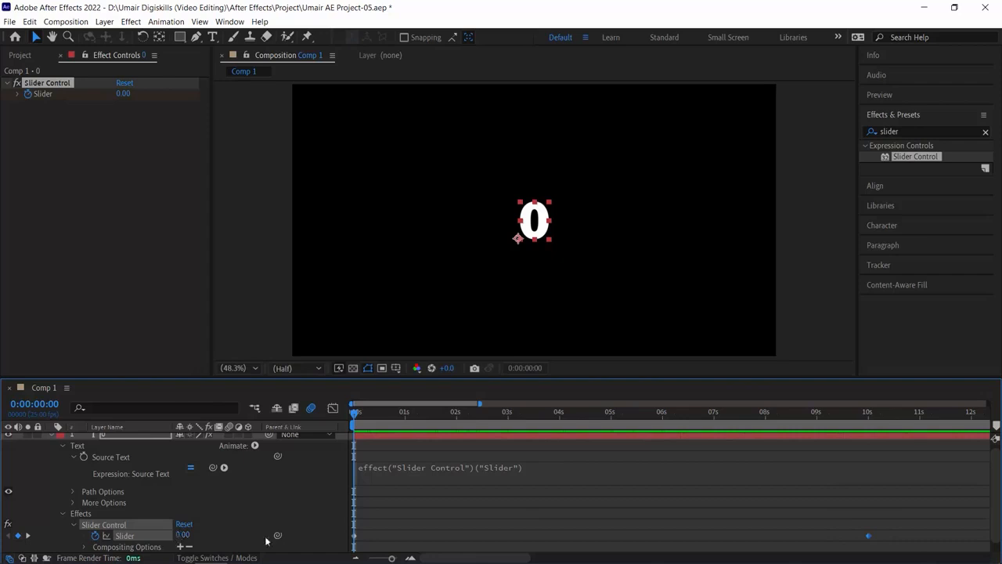
click(29, 537)
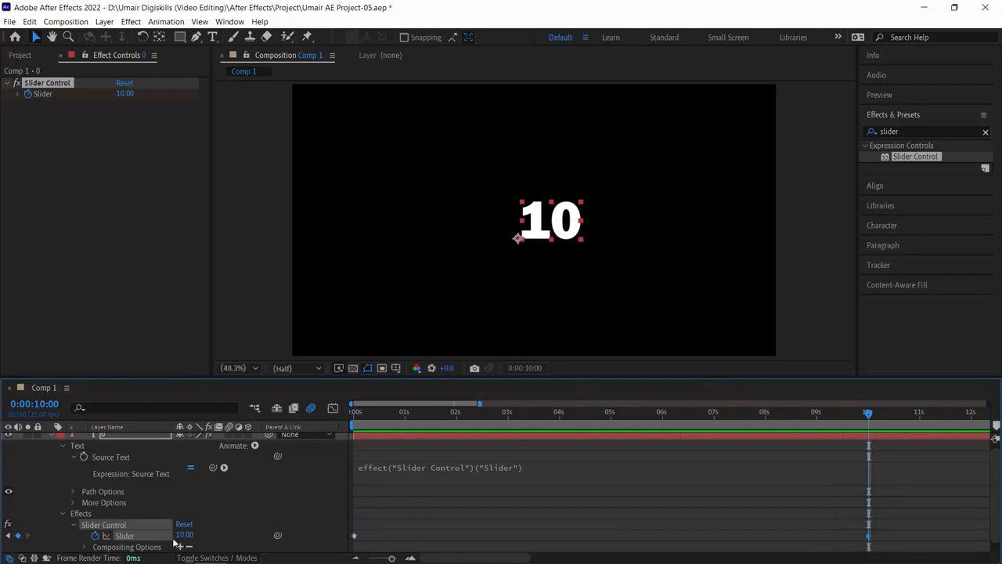
drag(365, 413, 290, 414)
drag(368, 422, 152, 377)
key(space)
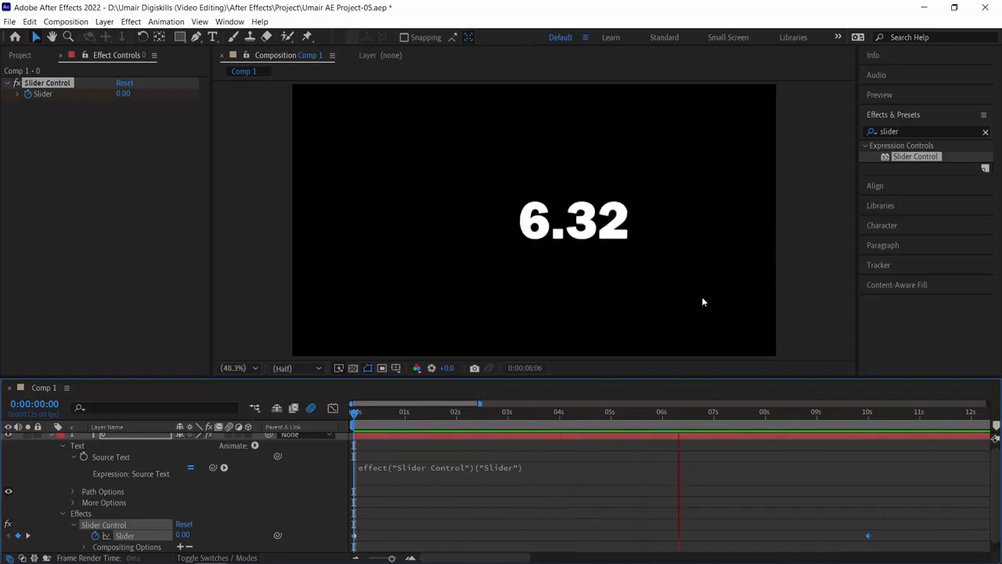
key(space)
drag(725, 413, 289, 415)
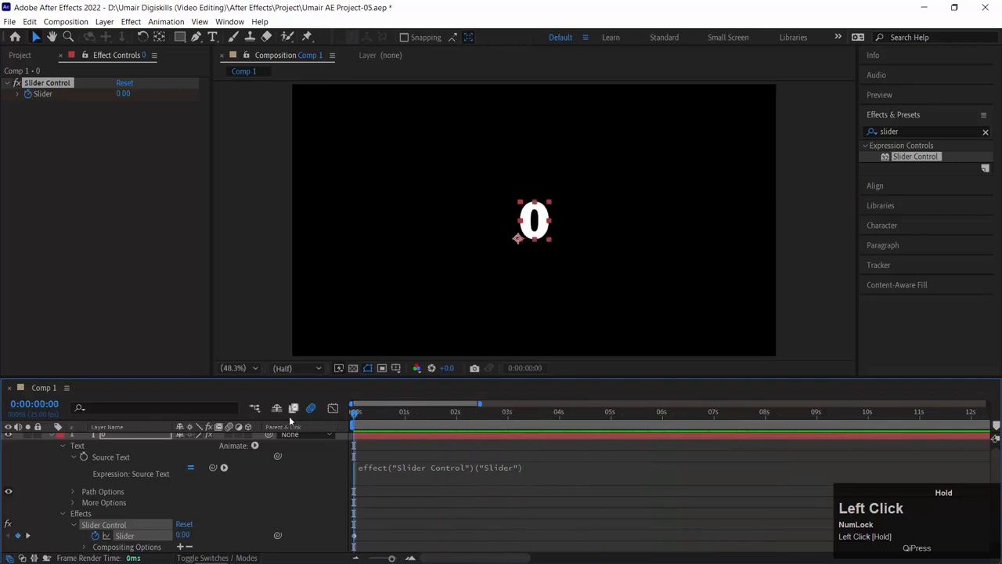
Append .value.toFixed(2) to the Slider link in the Source Text expression and preview the two-decimal count.
click(483, 470)
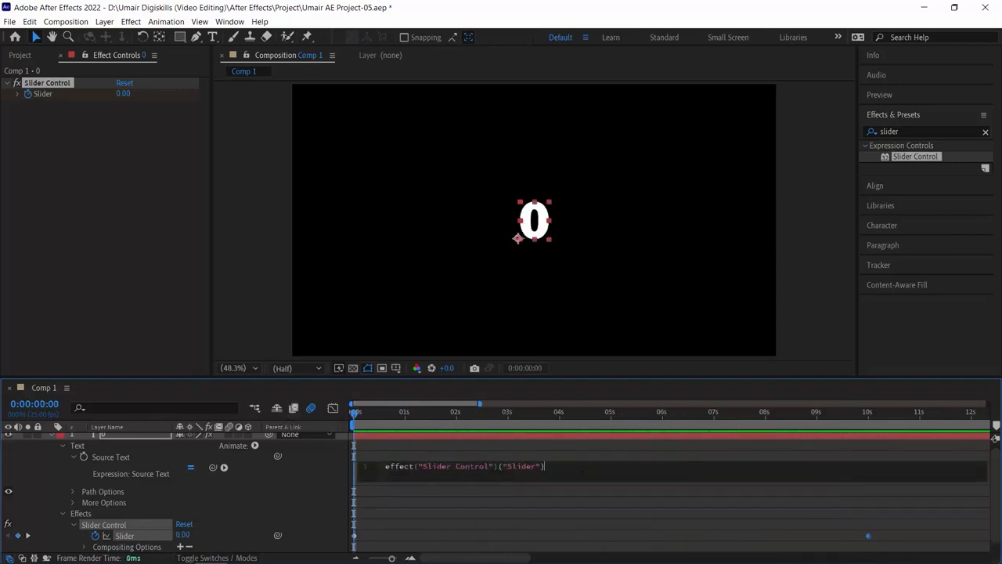
text(.value)
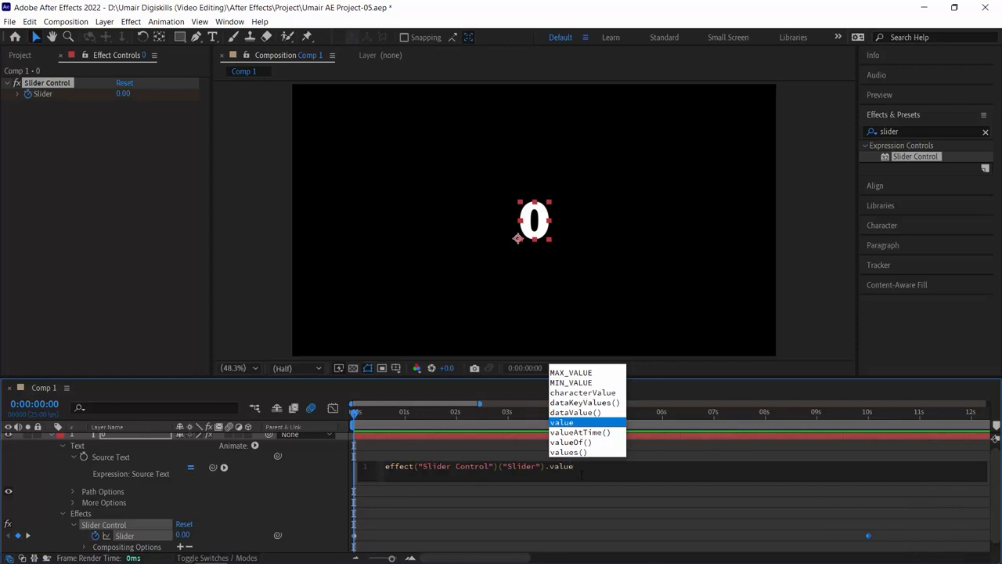
text(.to)
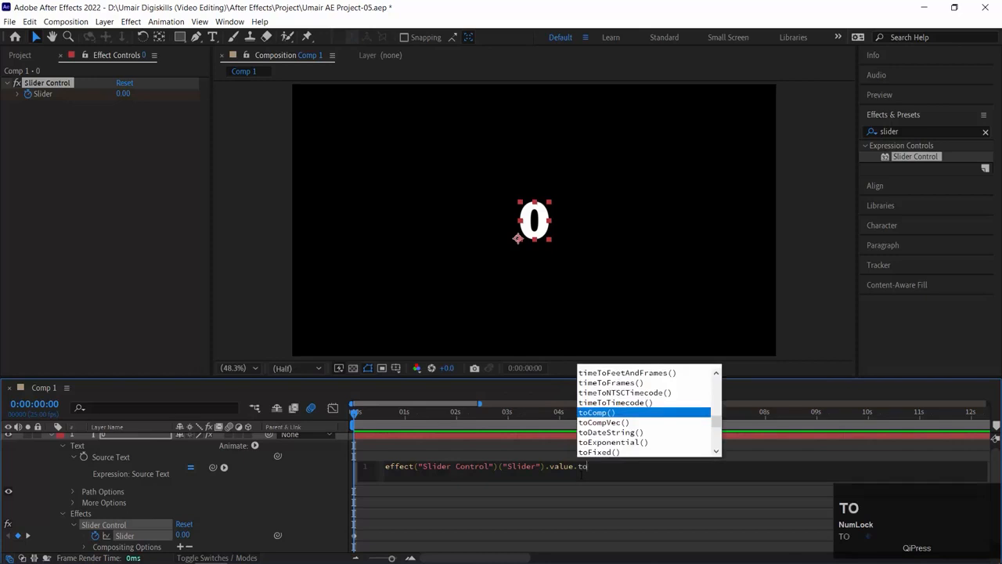
text(F)
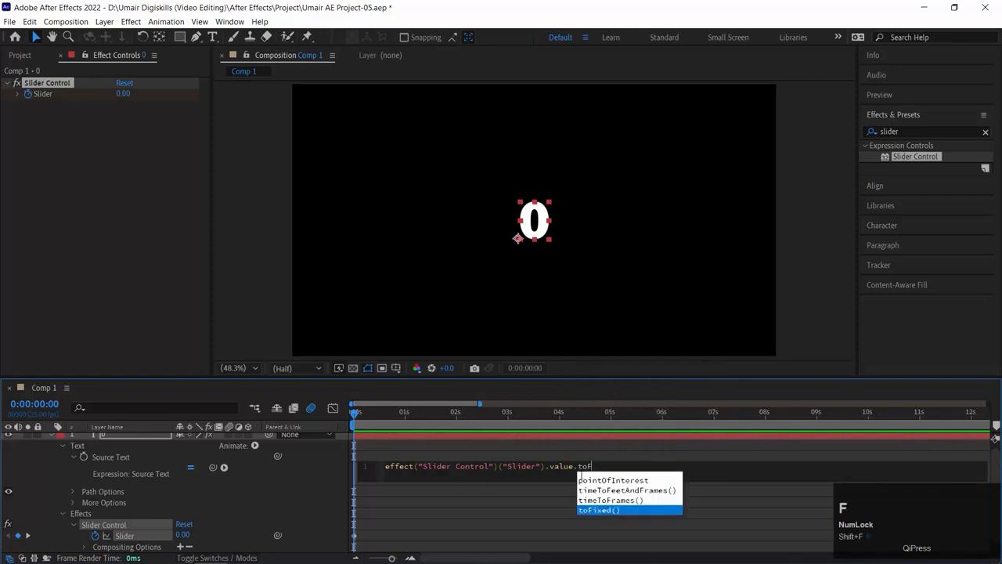
text(i)
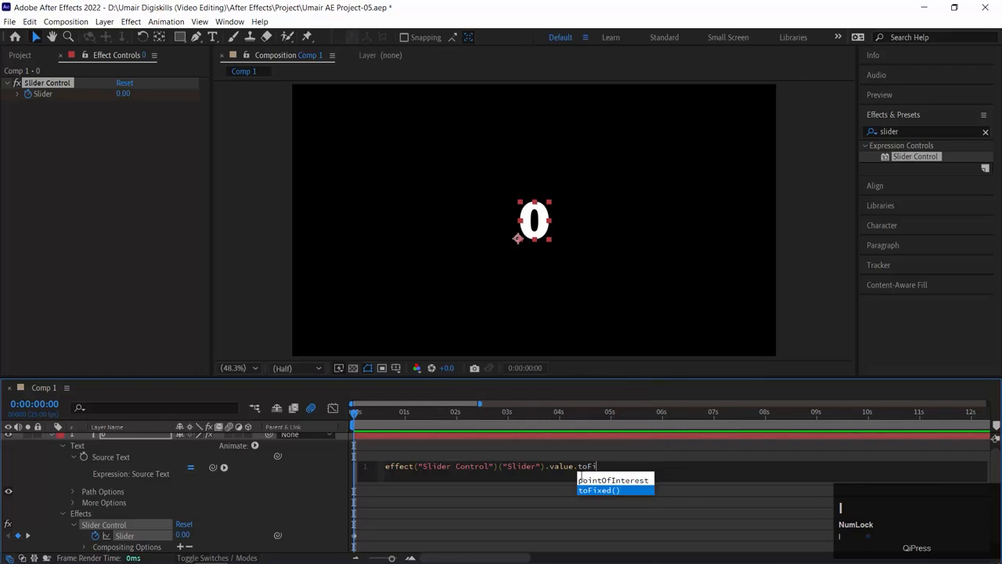
text(xed)
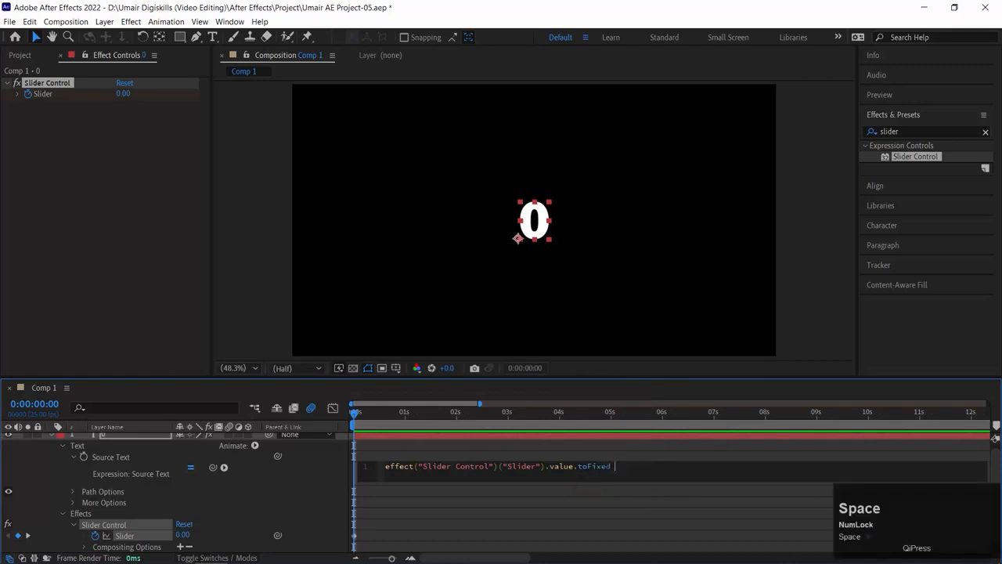
text( ()
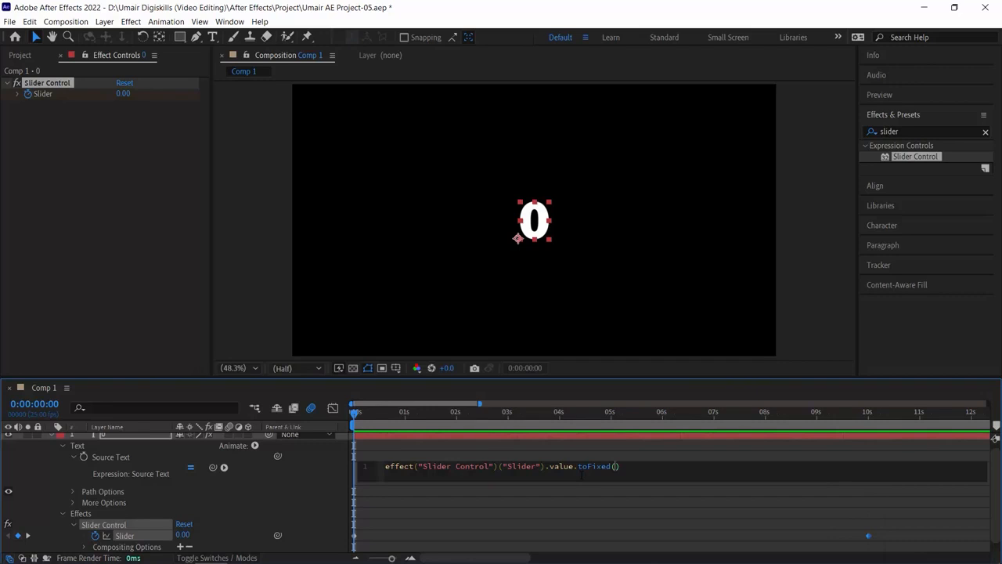
text(2)
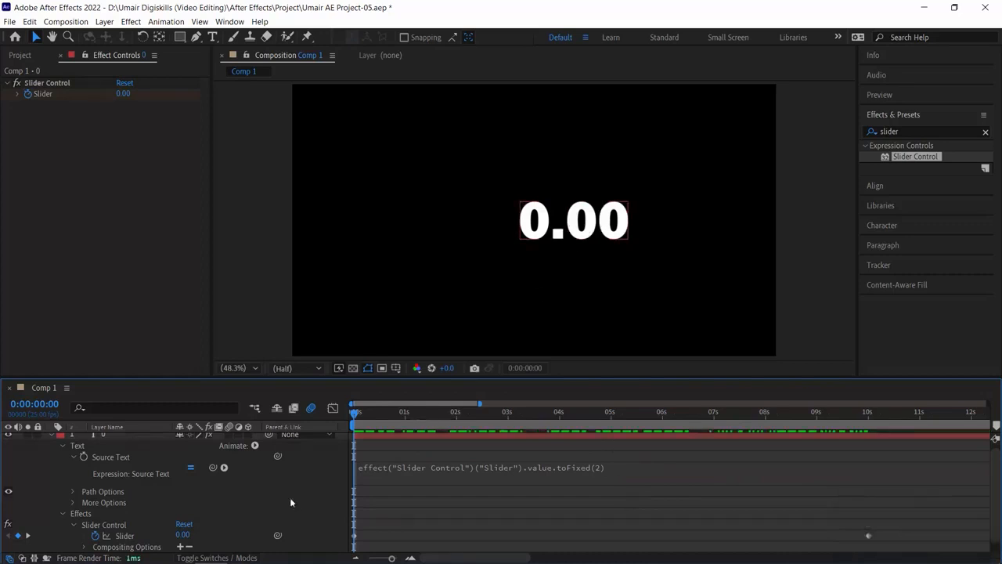
key(space)
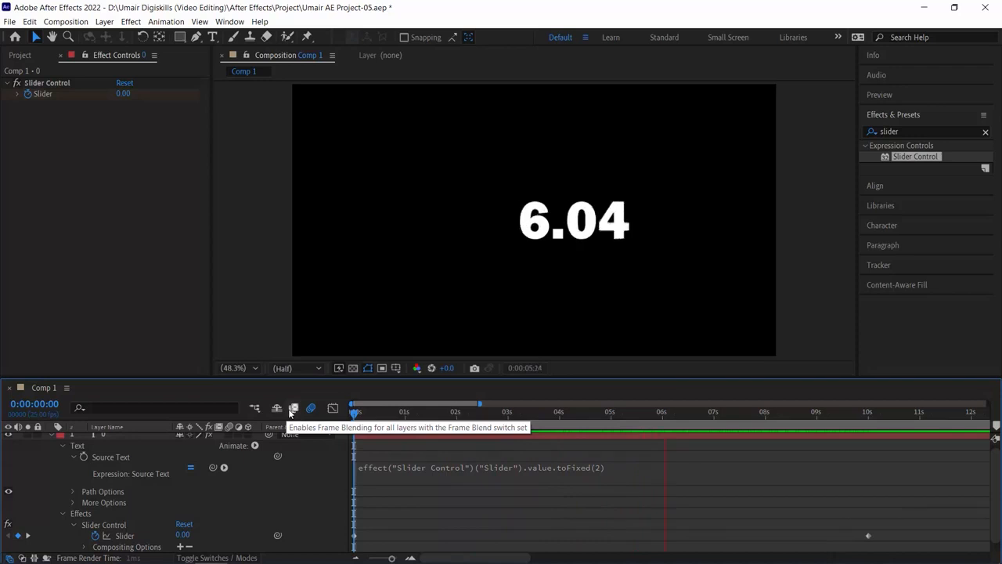
key(space)
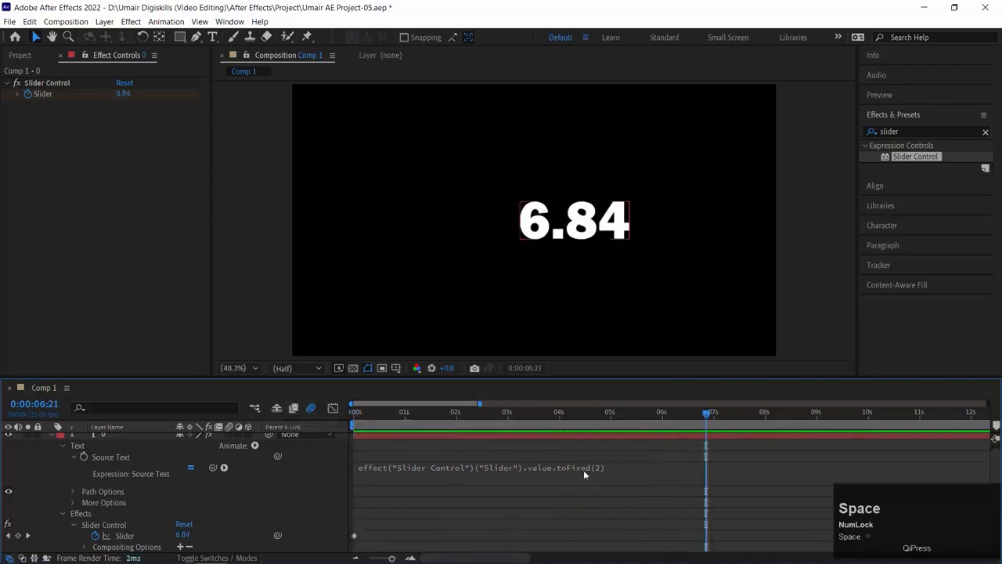
Change the toFixed argument in the Source Text expression to 1 for a single decimal place.
click(594, 469)
click(614, 466)
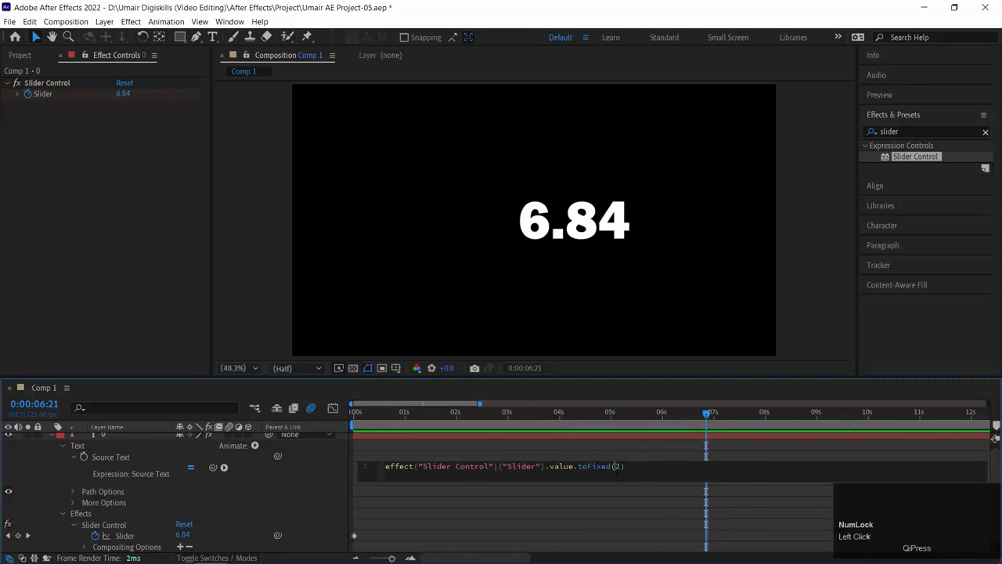
key(Right)
key(shift+Left)
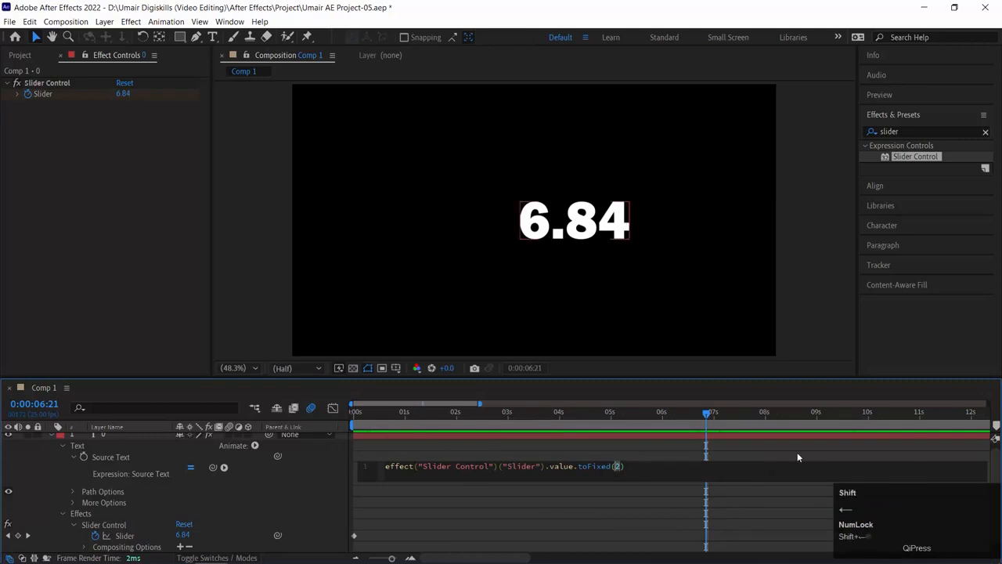
click(624, 493)
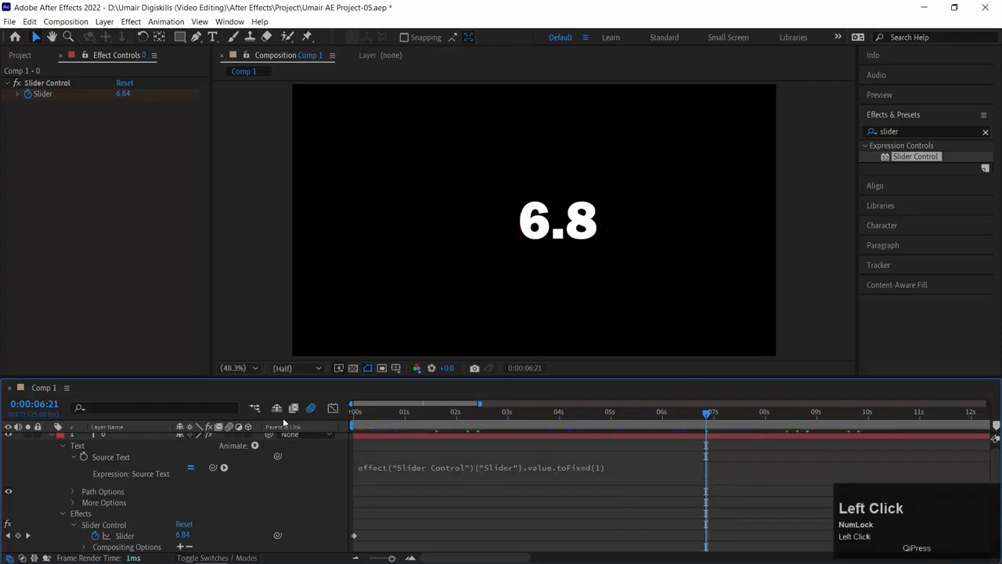
Play the one-decimal counter from the start and scrub the timeline back to 0:00:04:03.
key(space)
click(451, 455)
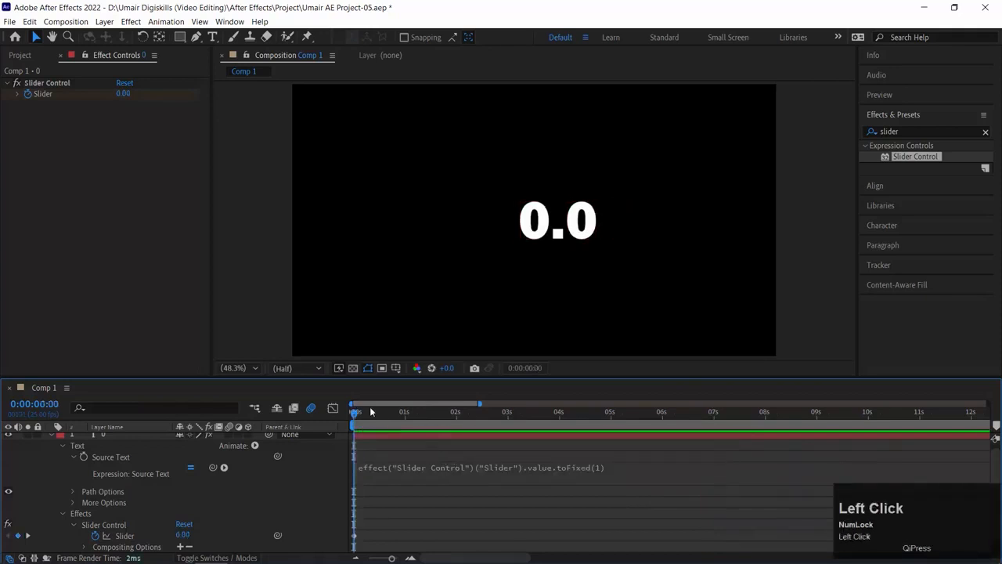
key(space)
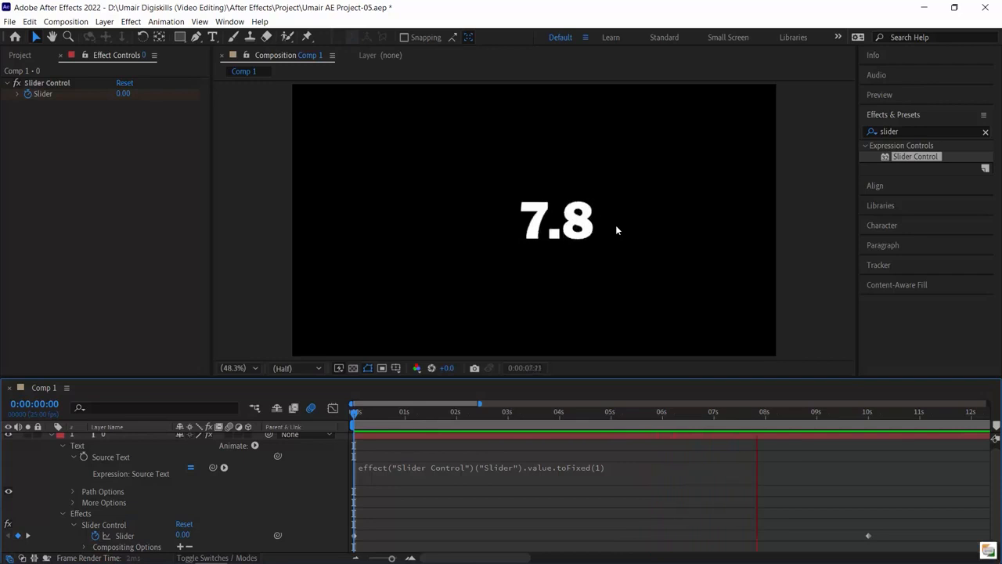
key(space)
click(603, 412)
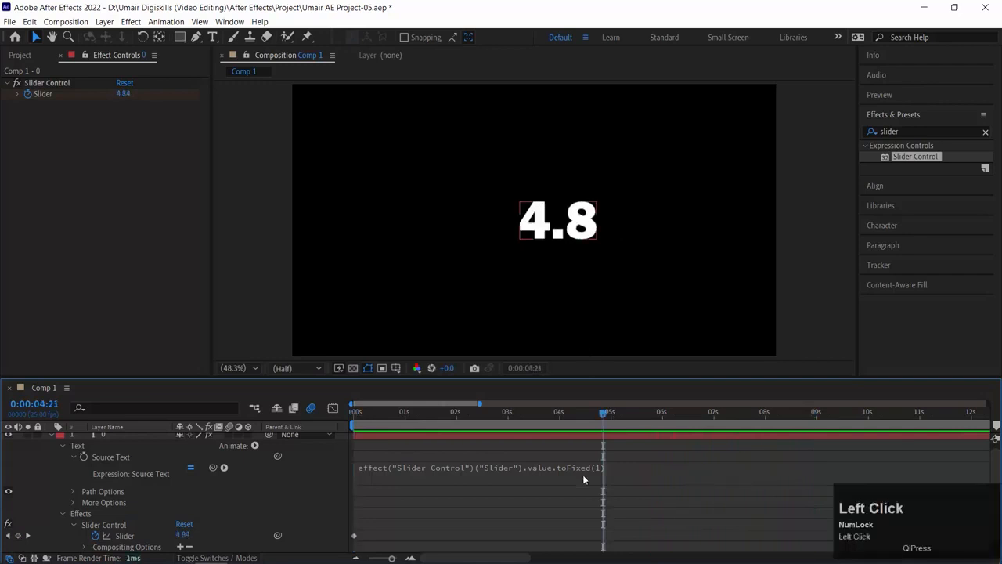
drag(601, 435, 567, 440)
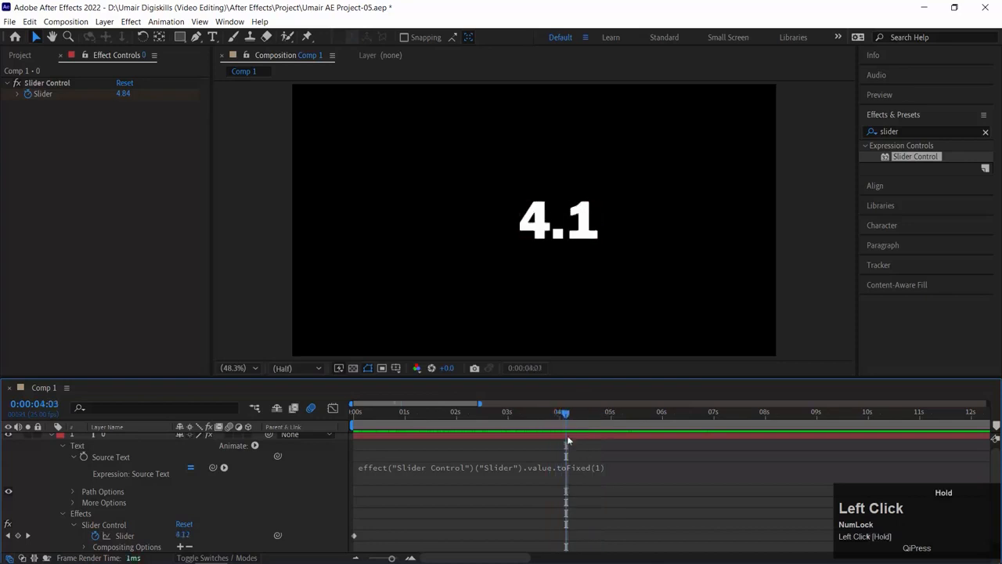
Change the toFixed argument in the Source Text expression to 0 for whole numbers.
click(599, 466)
drag(615, 466, 622, 466)
key(BackSpace)
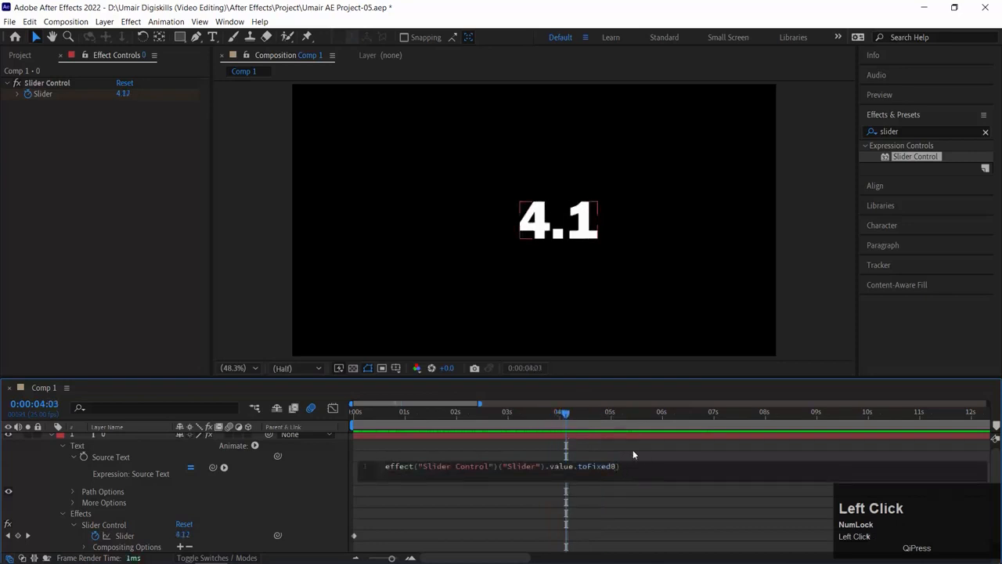
key(ctrl+z)
key(shift+Right)
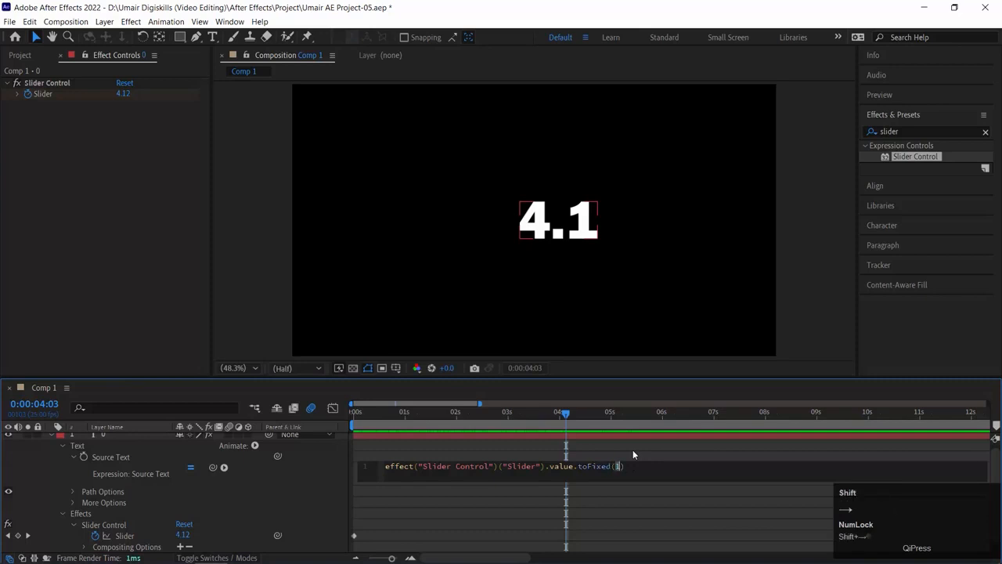
text(0)
click(600, 487)
Return to the start of the timeline and play the whole-number counter.
drag(537, 421, 333, 421)
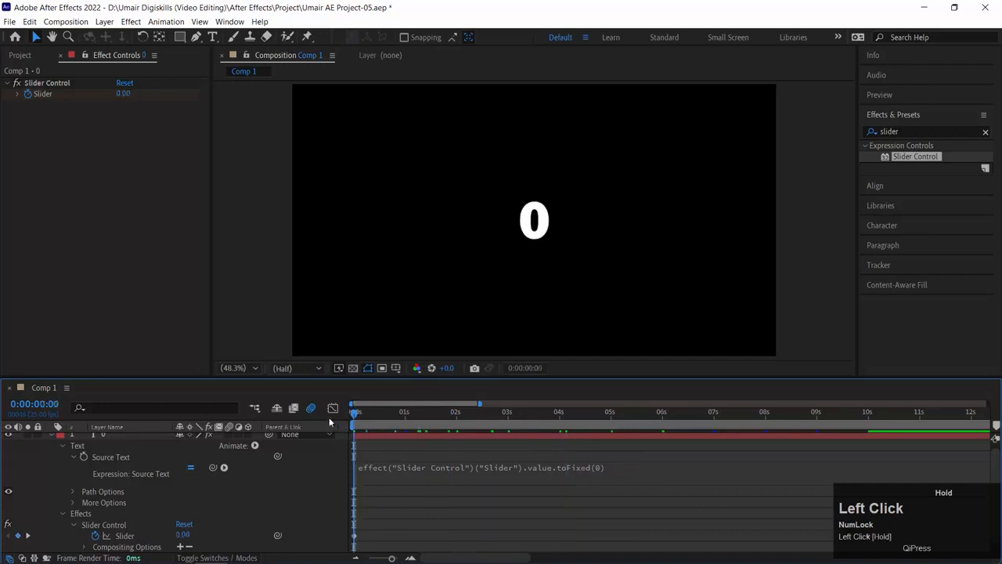
key(space)
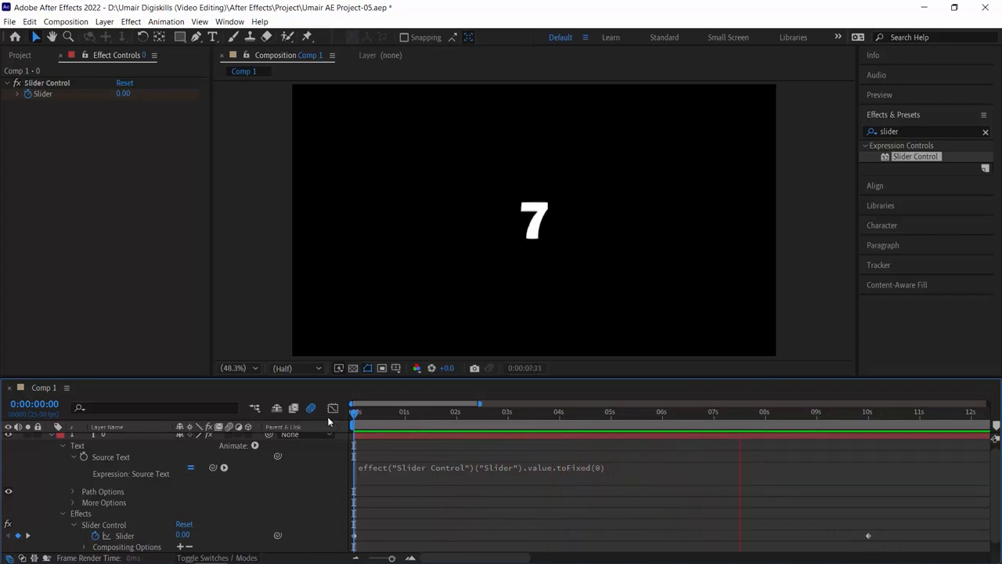
key(space)
Set the toFixed argument in the Source Text expression to 2 and replay the counter from near the start.
click(592, 465)
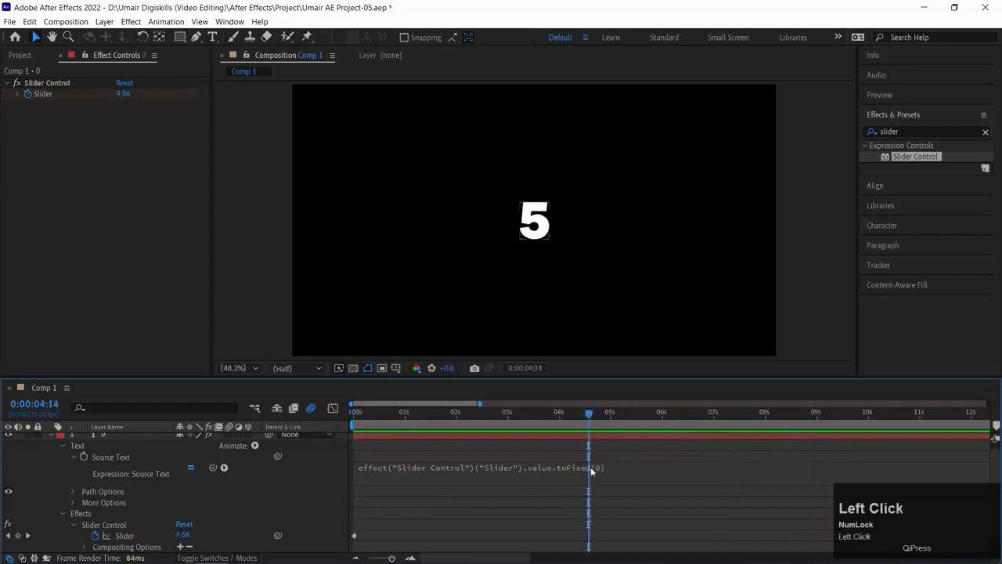
click(593, 466)
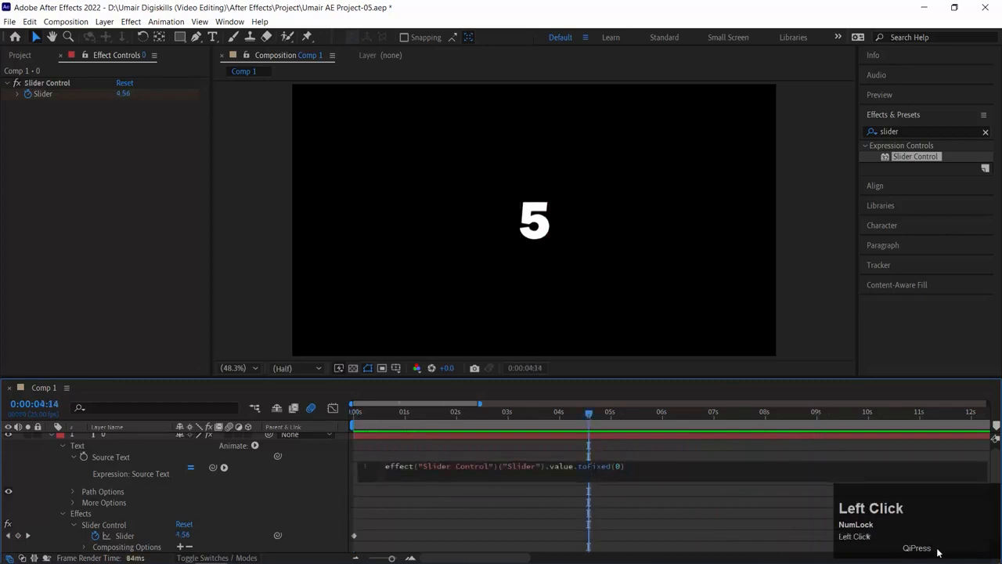
key(BackSpace)
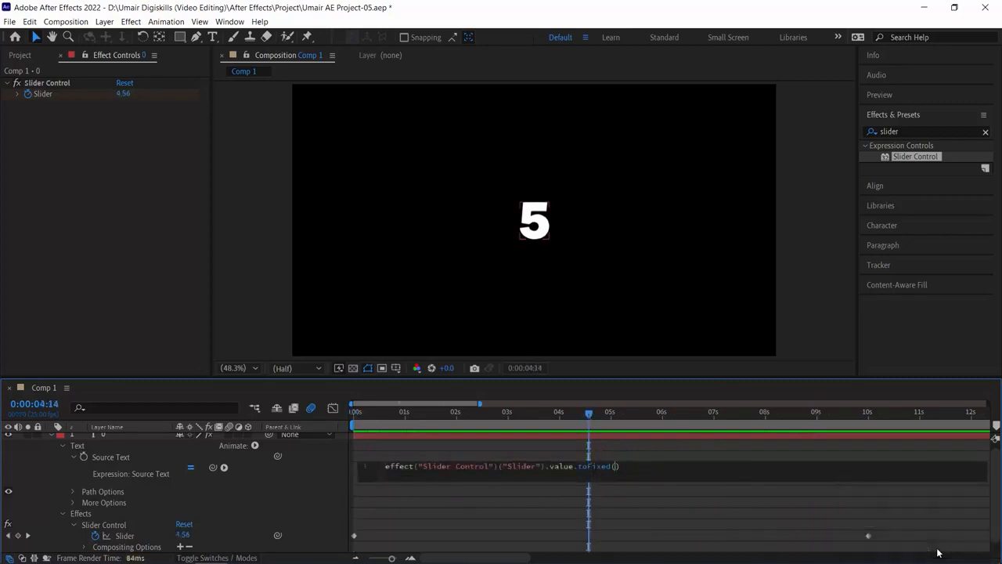
text(2)
drag(588, 413, 369, 425)
key(space)
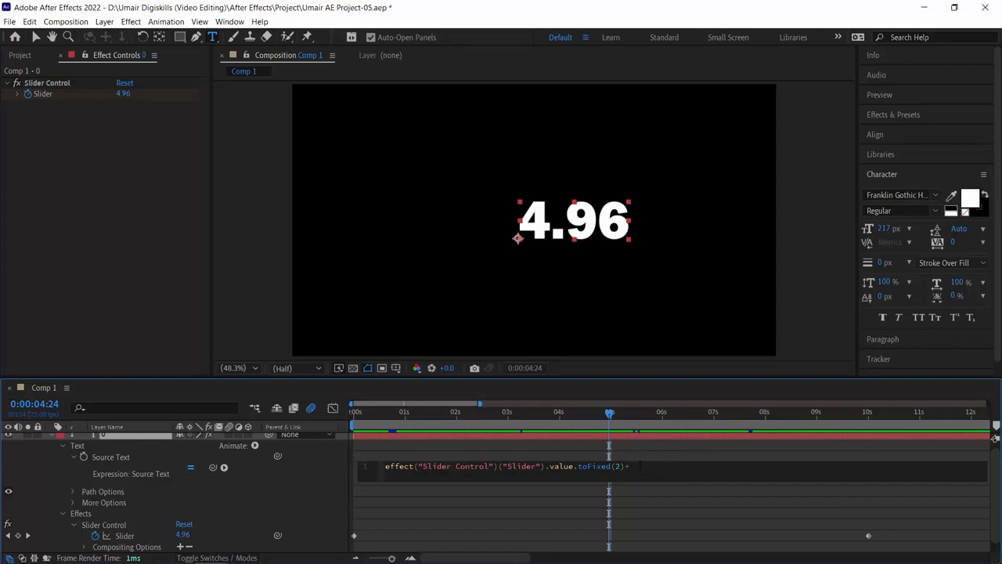
Append +"%" after toFixed(2) in the Source Text expression to add a percent sign to the counter.
key(shift)
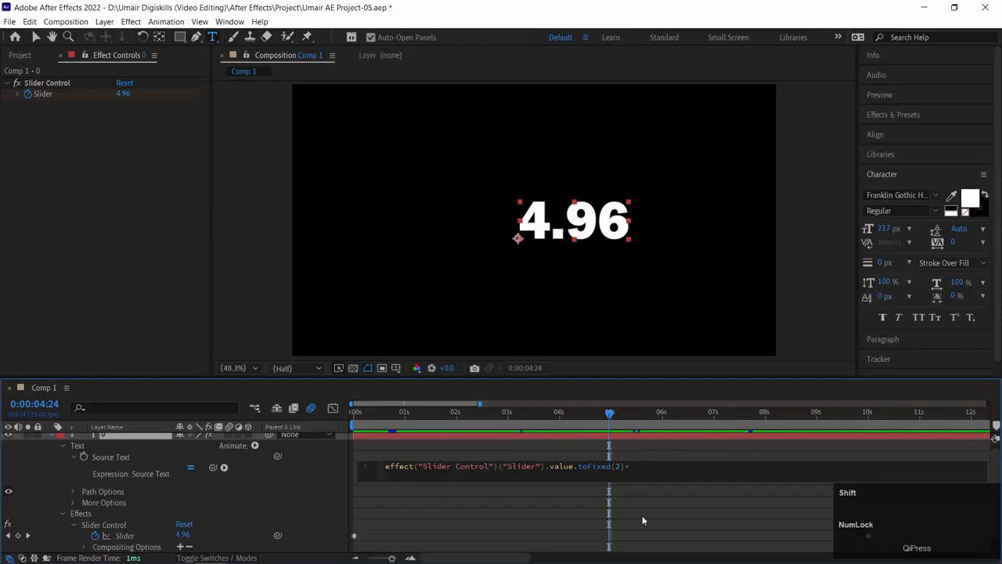
text("")
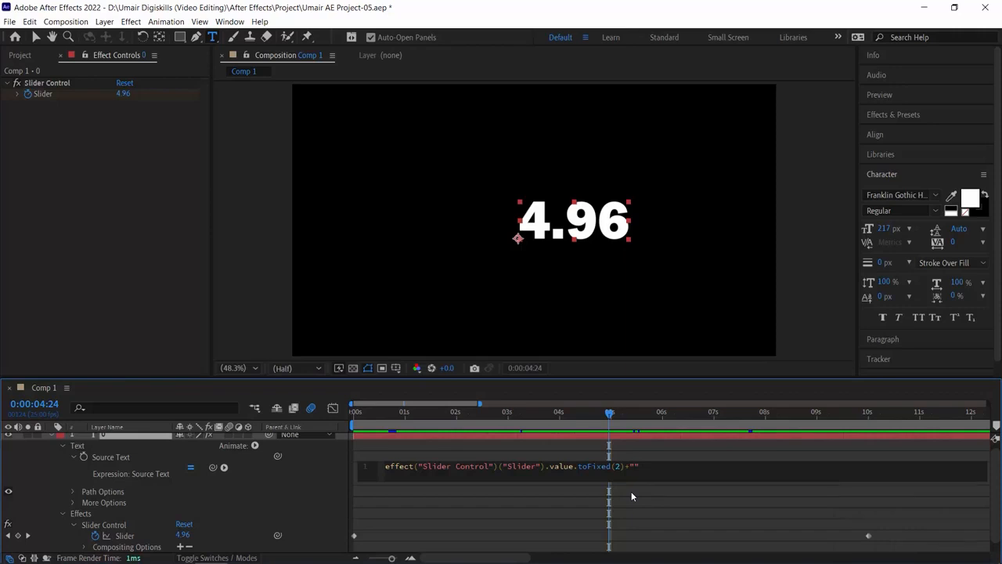
text(%)
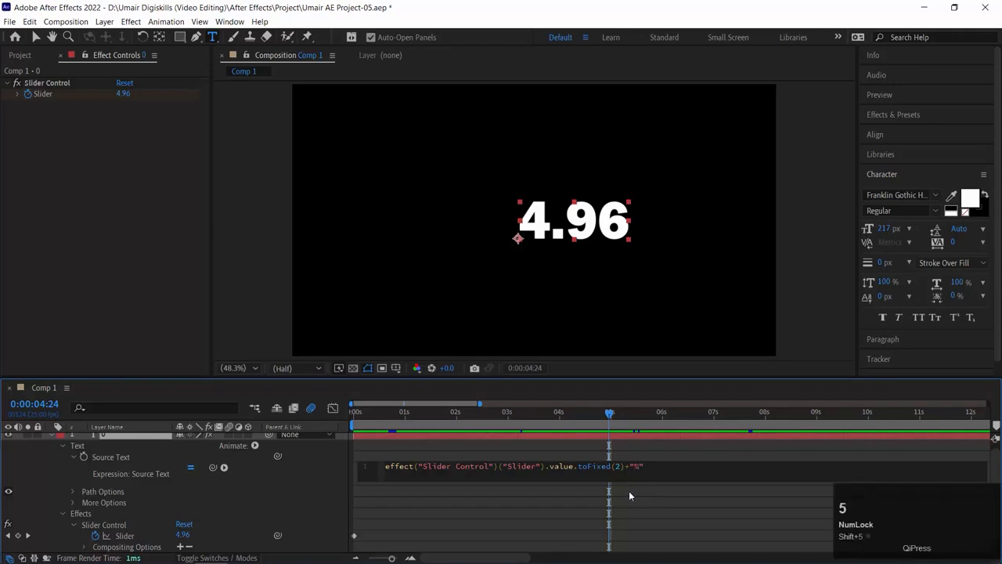
click(630, 491)
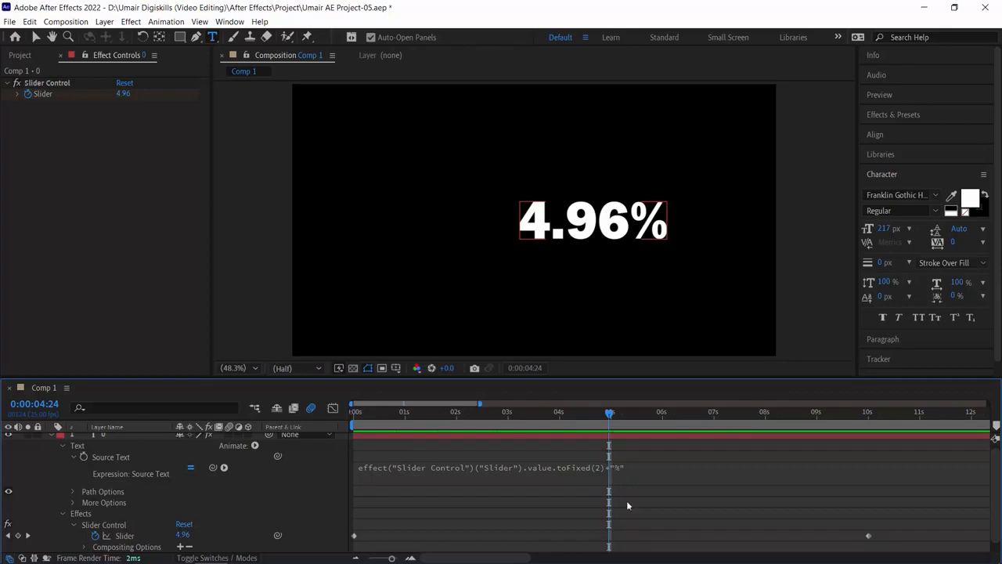
Insert two spaces before the percent sign inside the quotes of the Source Text expression.
click(621, 480)
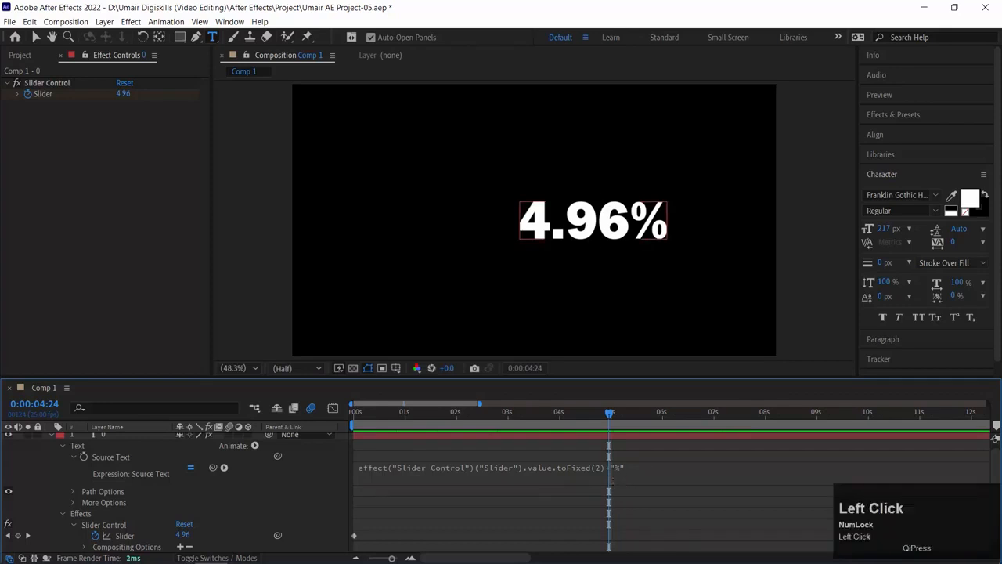
click(613, 467)
click(614, 466)
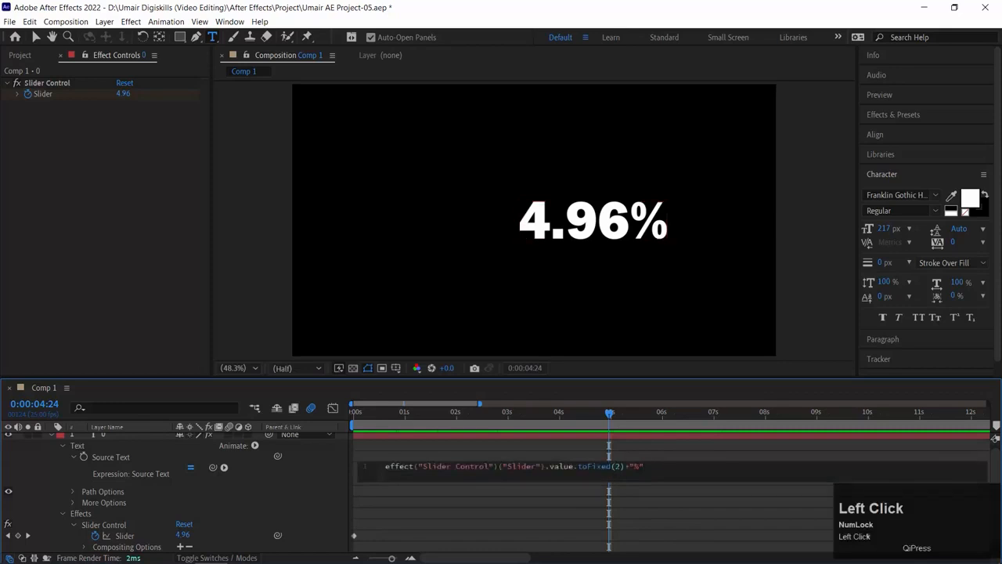
click(633, 466)
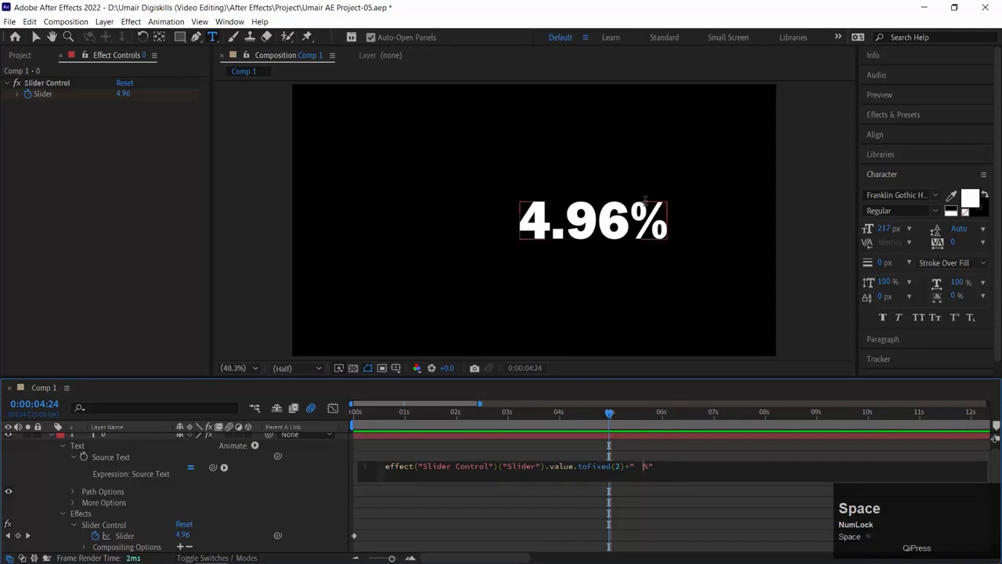
click(572, 492)
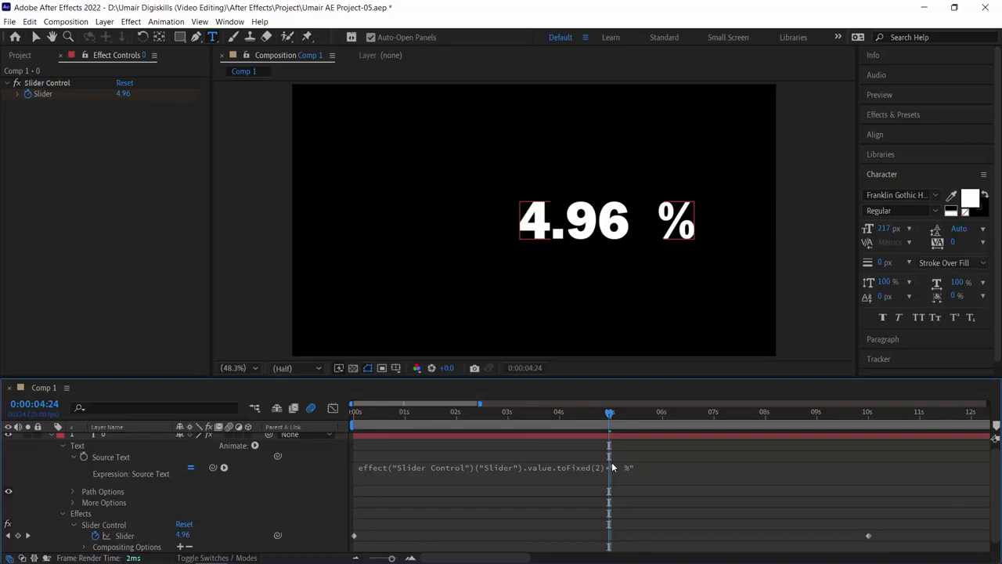
Move to 0:00:01:11 and center the counter text layer horizontally in the composition.
drag(572, 412, 470, 423)
drag(448, 426, 427, 427)
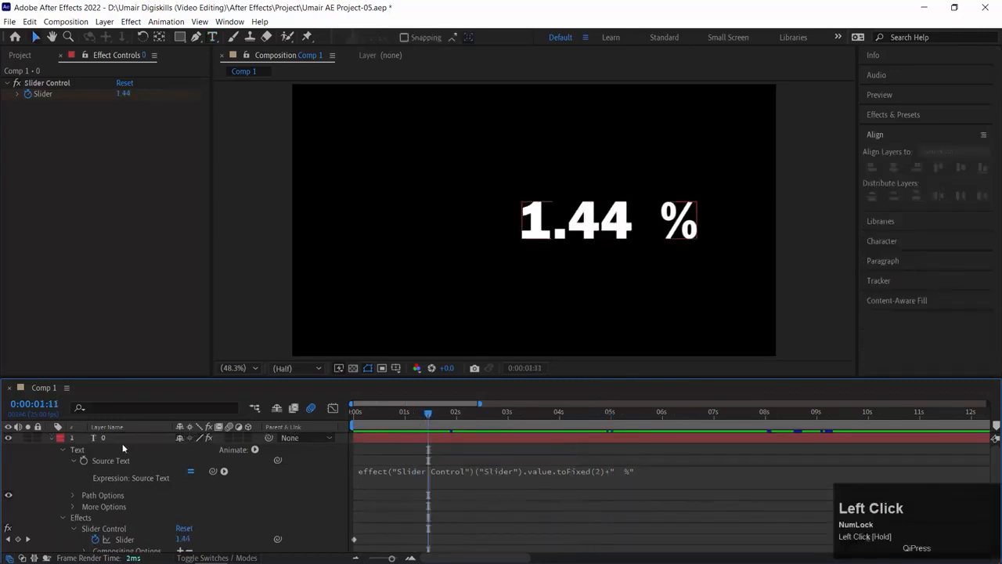
click(95, 439)
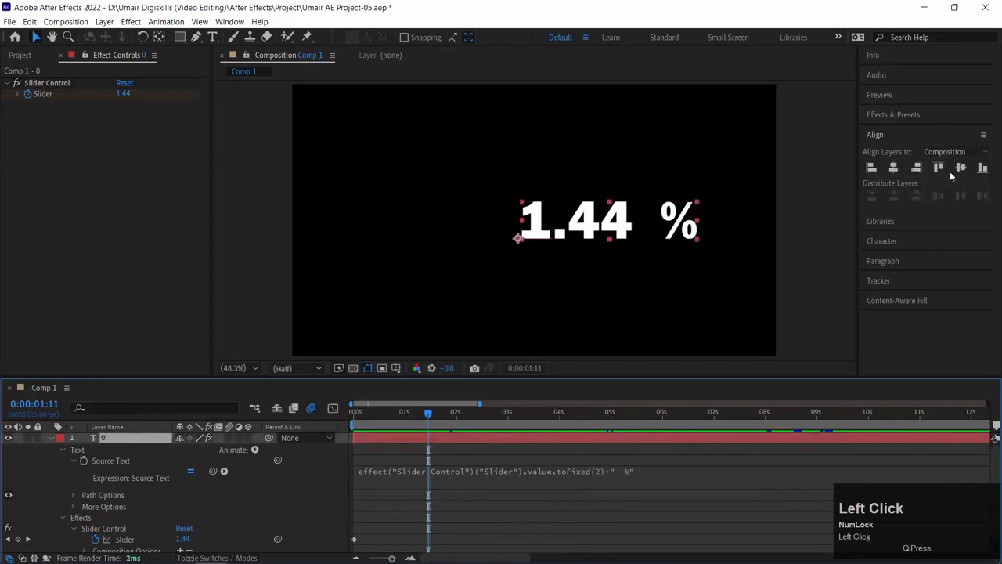
click(894, 167)
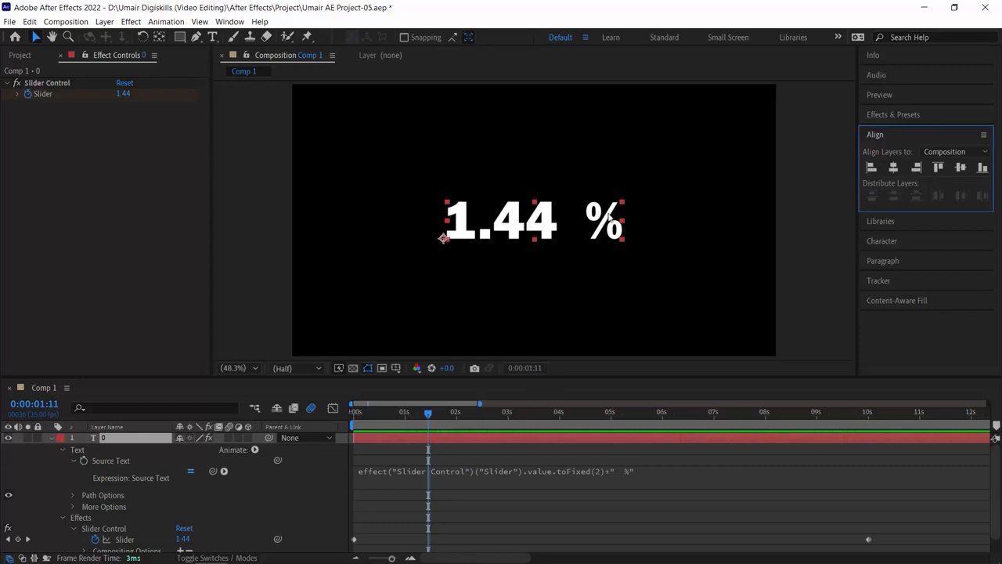
Remove one of the two spaces before the percent sign in the Source Text expression and re-center the counter text horizontally.
click(623, 471)
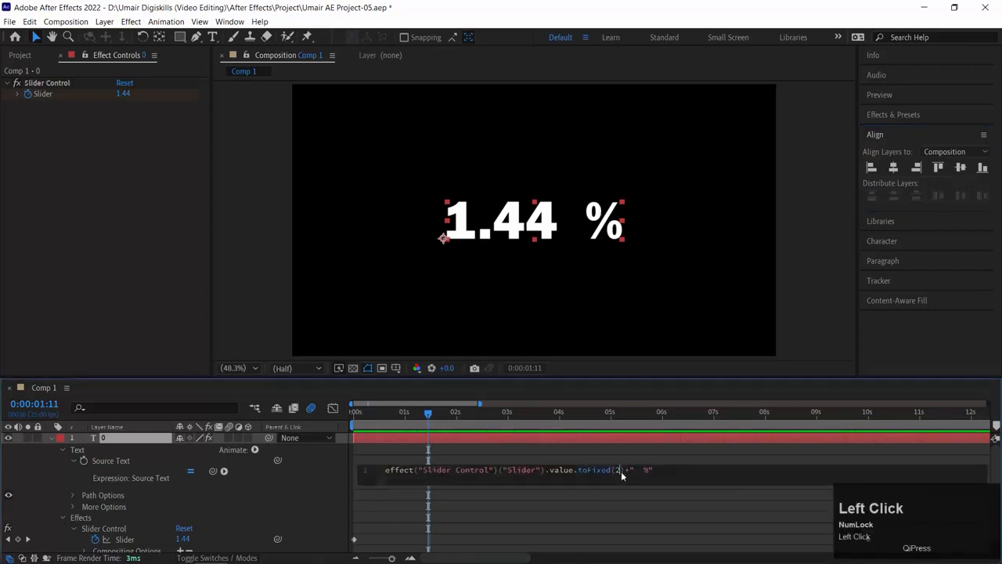
key(BackSpace)
click(607, 495)
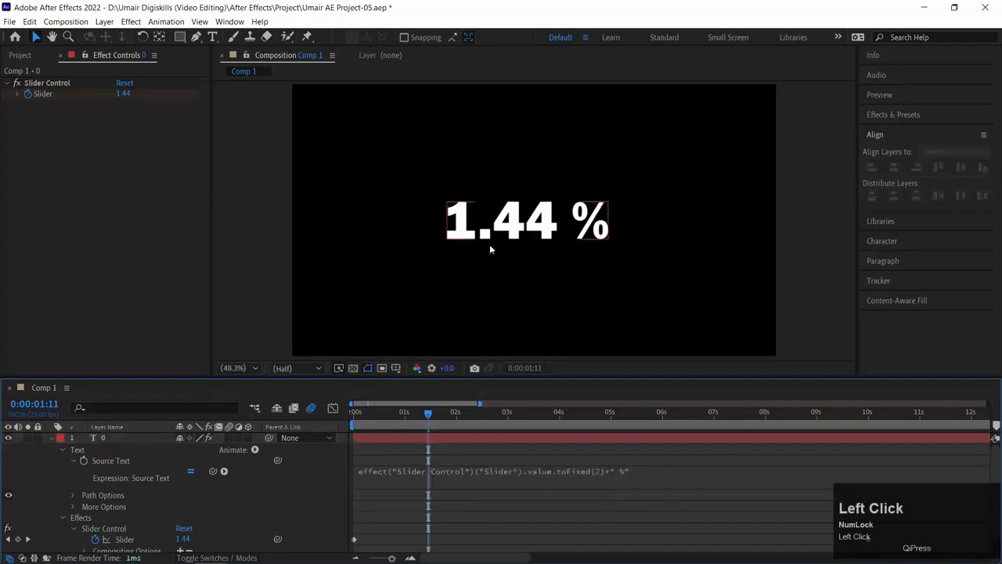
click(513, 228)
click(894, 168)
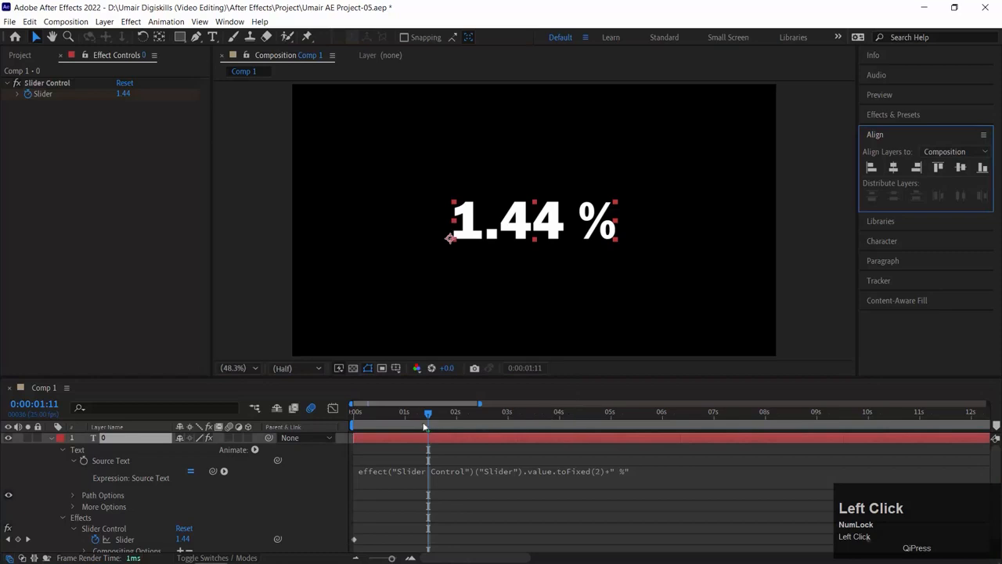
Play the counter from the start, then scrub past the ten-second keyframe and back to the beginning.
click(354, 412)
key(space)
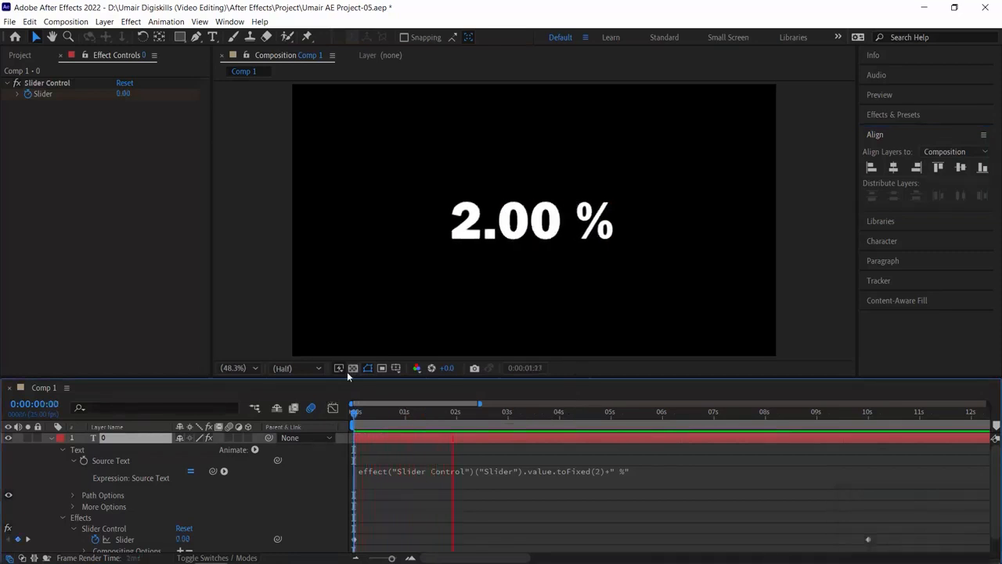
key(space)
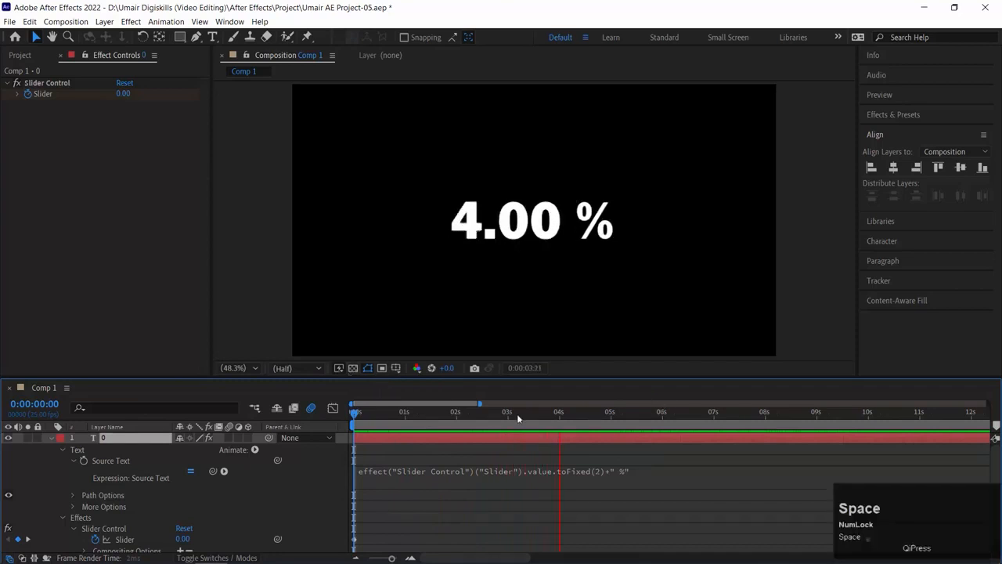
drag(357, 415, 878, 418)
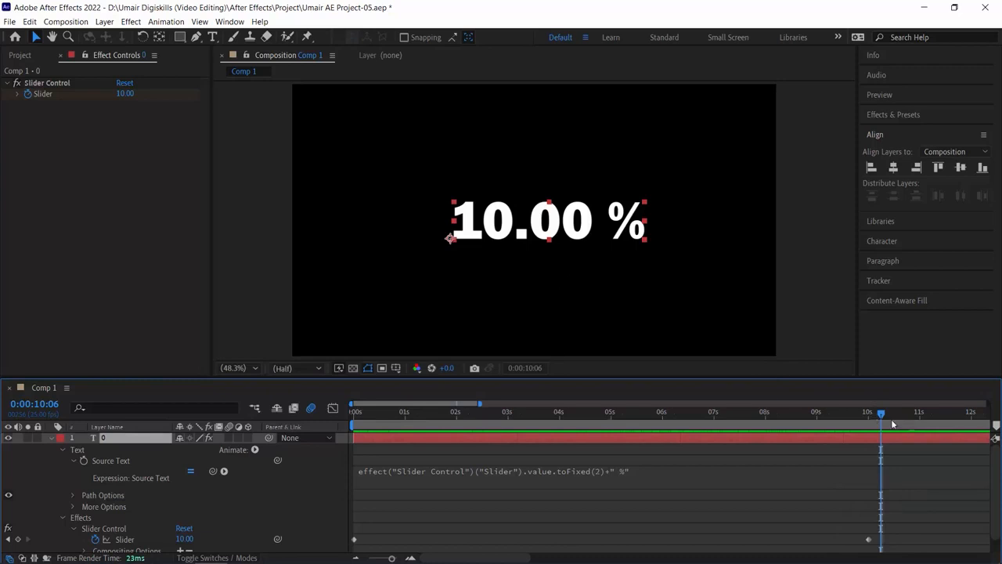
drag(880, 414, 282, 407)
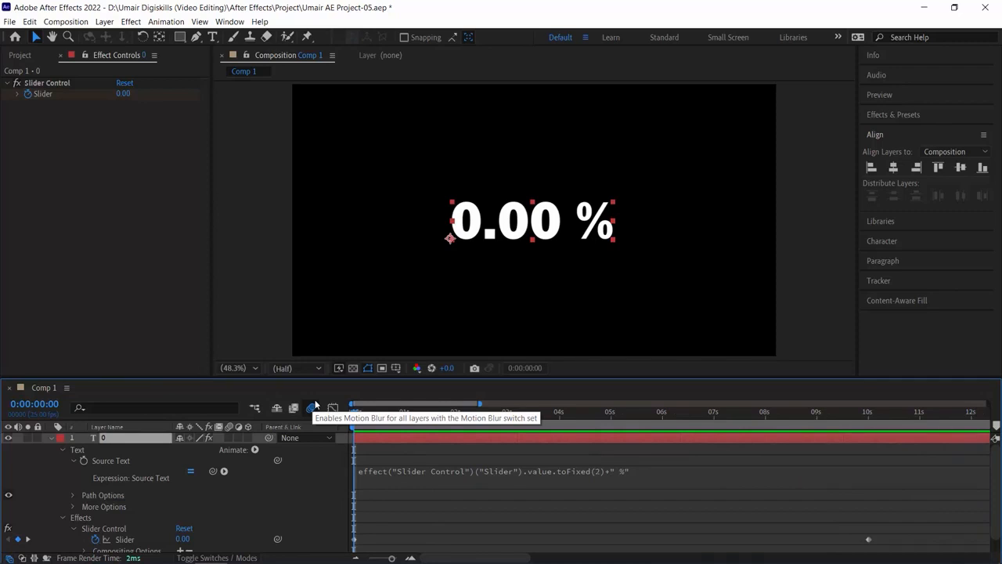
Review the Source Text expression without changing it and collapse the counter text layer's properties.
click(444, 471)
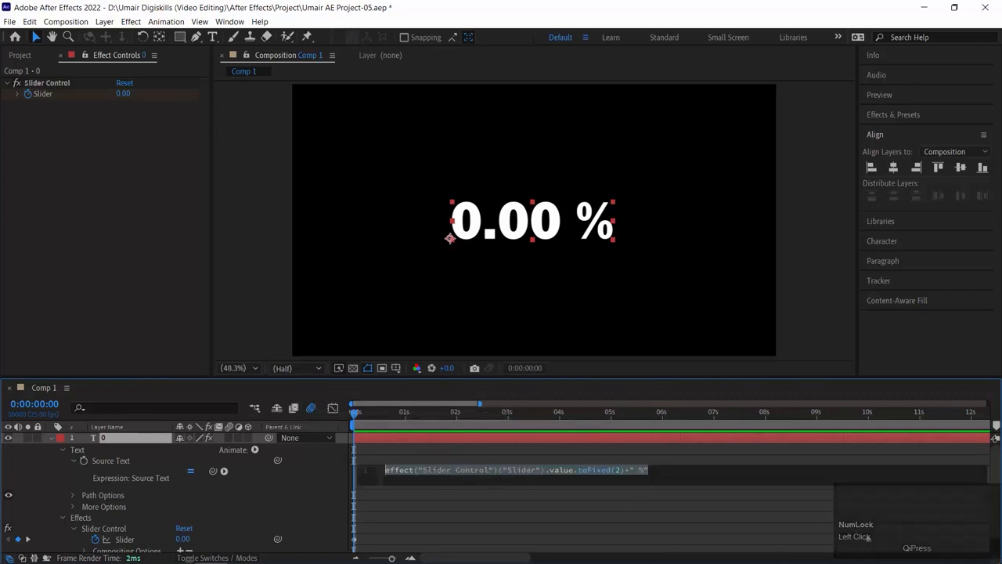
click(615, 496)
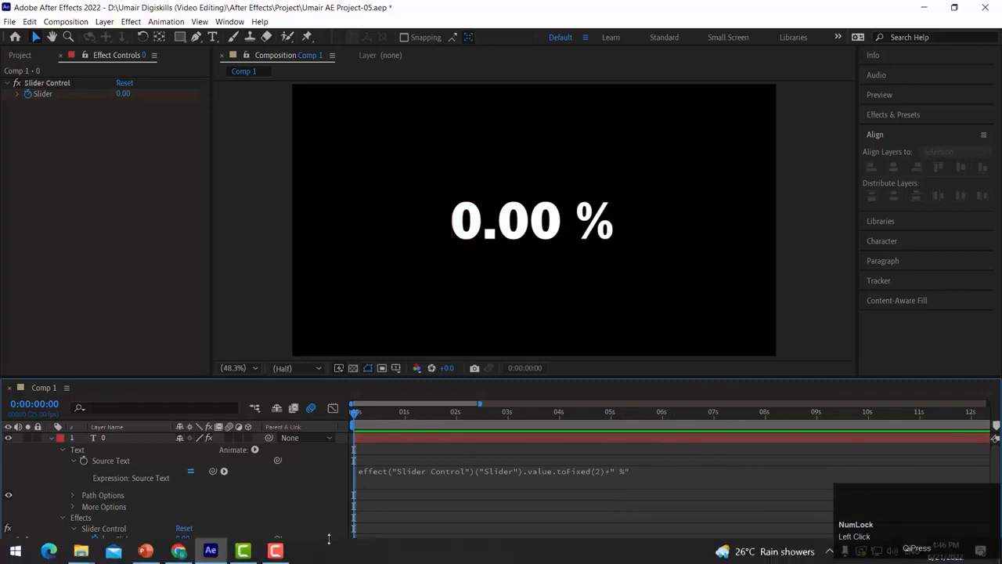
click(51, 438)
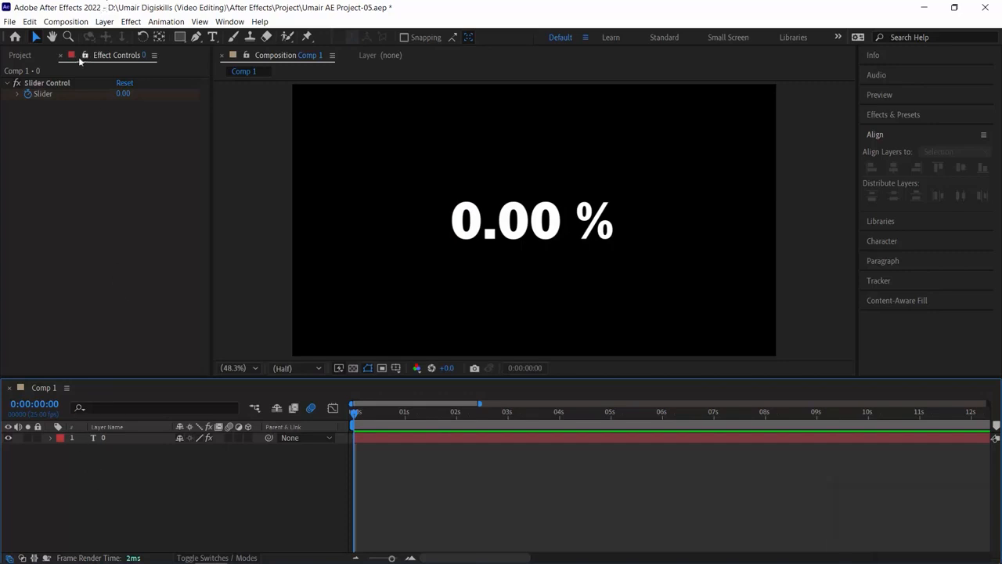
Draw a blue rectangle as a new shape layer beside the counter text.
click(180, 36)
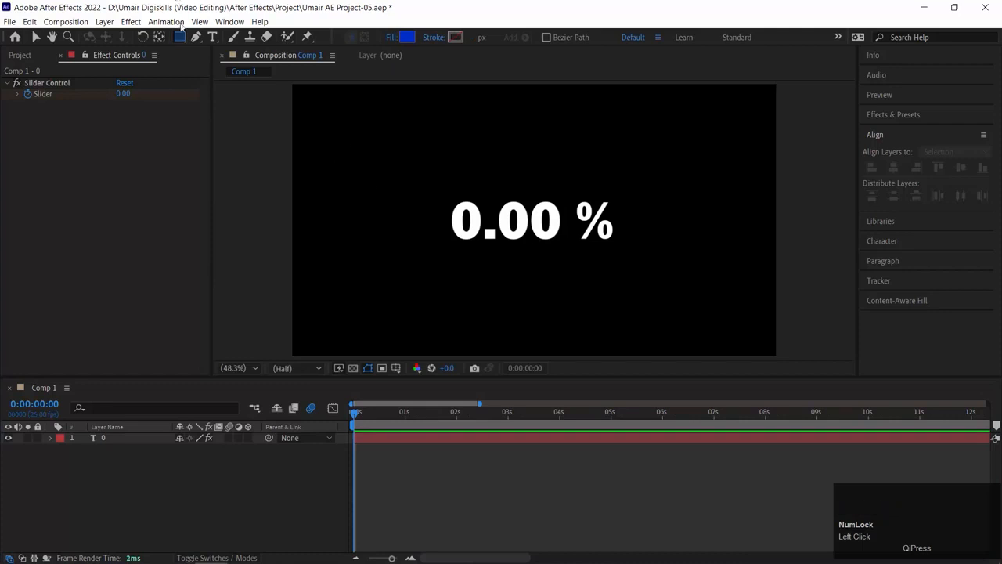
drag(313, 171, 437, 218)
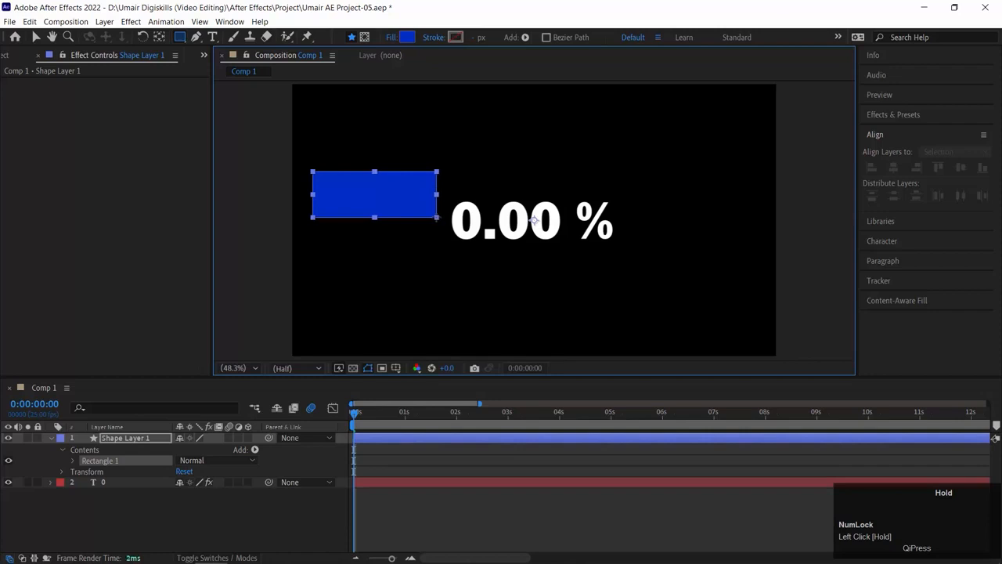
key(v)
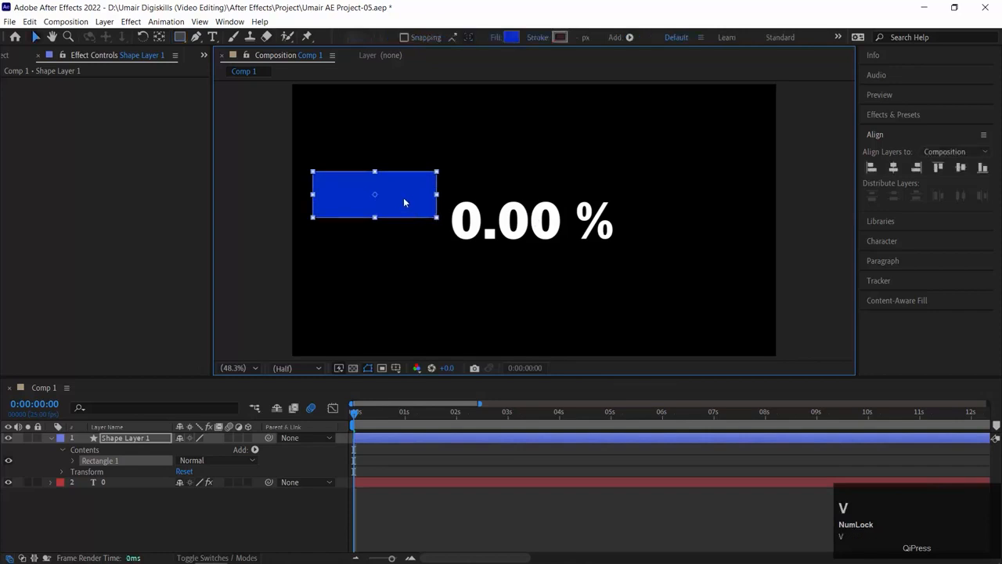
Move the blue rectangle onto the counter text and enlarge it.
drag(404, 202, 536, 226)
mouse_move(568, 198)
mouse_down()
mouse_move(583, 201)
mouse_move(569, 197)
mouse_move(591, 193)
mouse_move(582, 189)
mouse_up()
key(ctrl+z)
mouse_move(543, 229)
mouse_down()
mouse_move(580, 228)
mouse_move(563, 228)
mouse_up()
mouse_move(602, 188)
mouse_down()
mouse_move(615, 183)
mouse_move(615, 199)
mouse_up()
Place Shape Layer 1 below the text layer and widen the rectangle for the full counter text at 0:00:10:23.
drag(105, 438, 105, 488)
drag(587, 188, 586, 189)
drag(356, 415, 916, 422)
drag(626, 186, 740, 181)
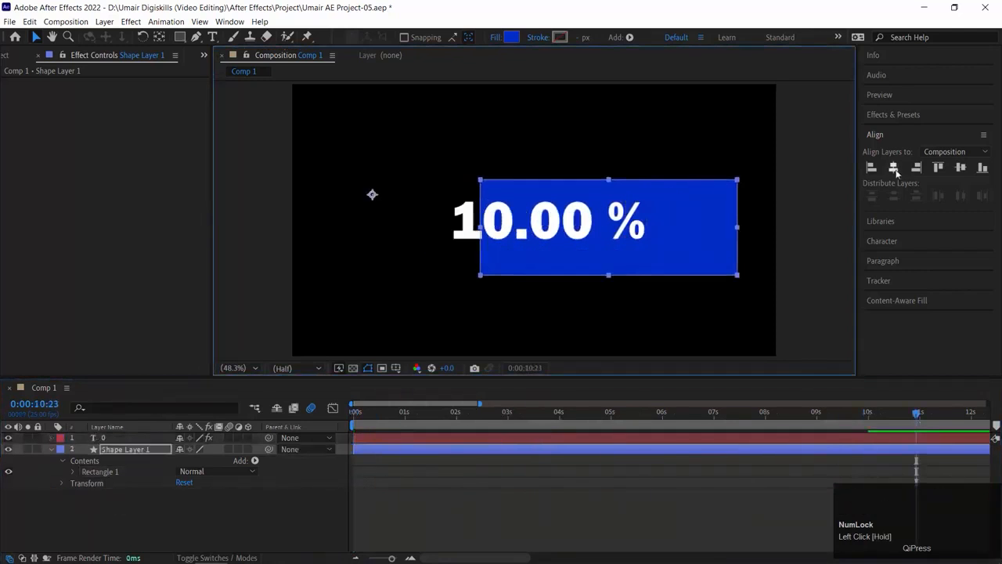
Center the blue rectangle horizontally and vertically in the composition, then nudge it slightly right to frame the counter text.
click(893, 167)
click(960, 167)
drag(568, 261, 580, 261)
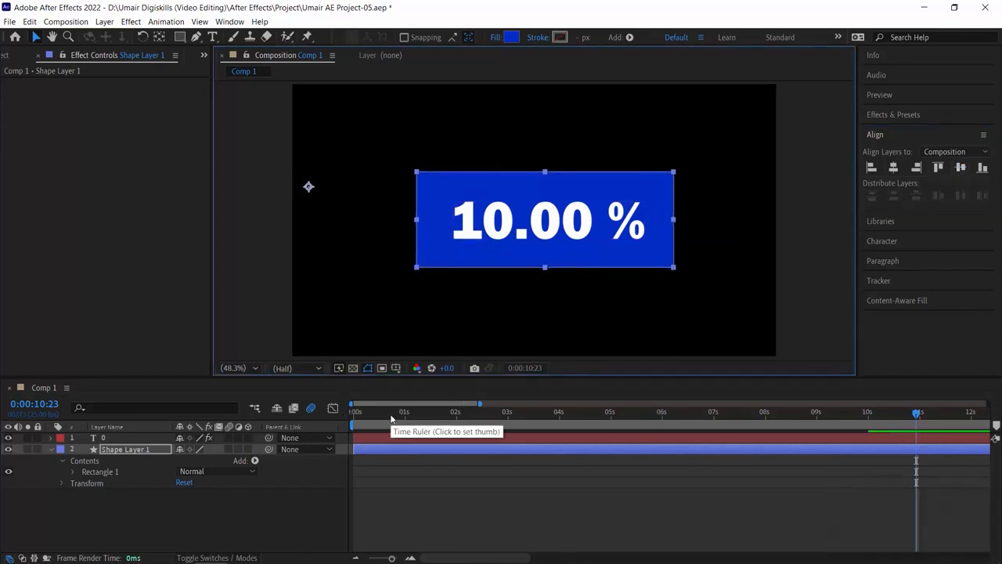
Return to the start of the timeline and reveal the Fill 1 properties of Rectangle 1.
drag(391, 411, 352, 412)
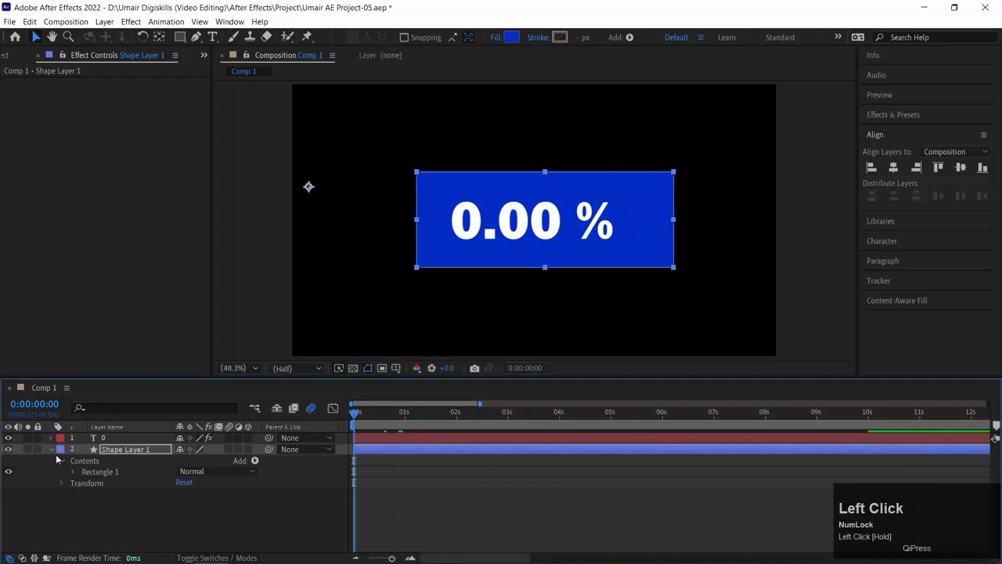
click(73, 472)
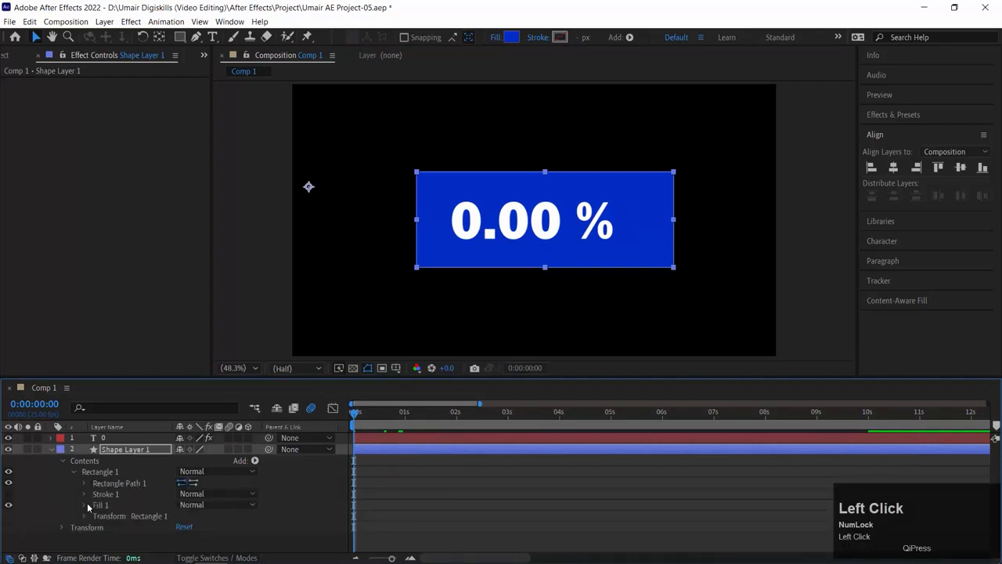
click(84, 504)
scroll(111, 509, down, 1)
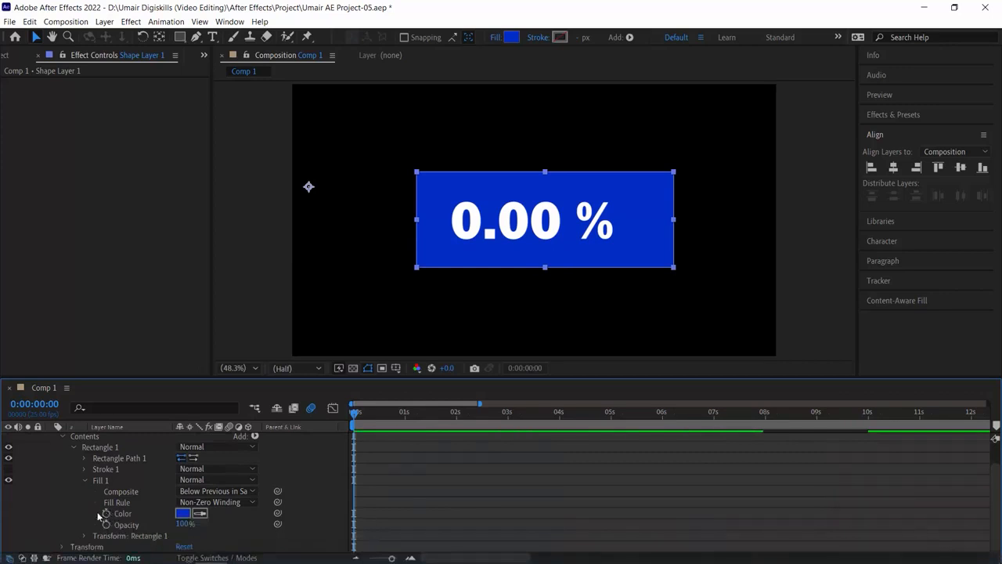
Add the expression random([1,0,8,12]) to the Color property of Rectangle 1's Fill 1.
key(space)
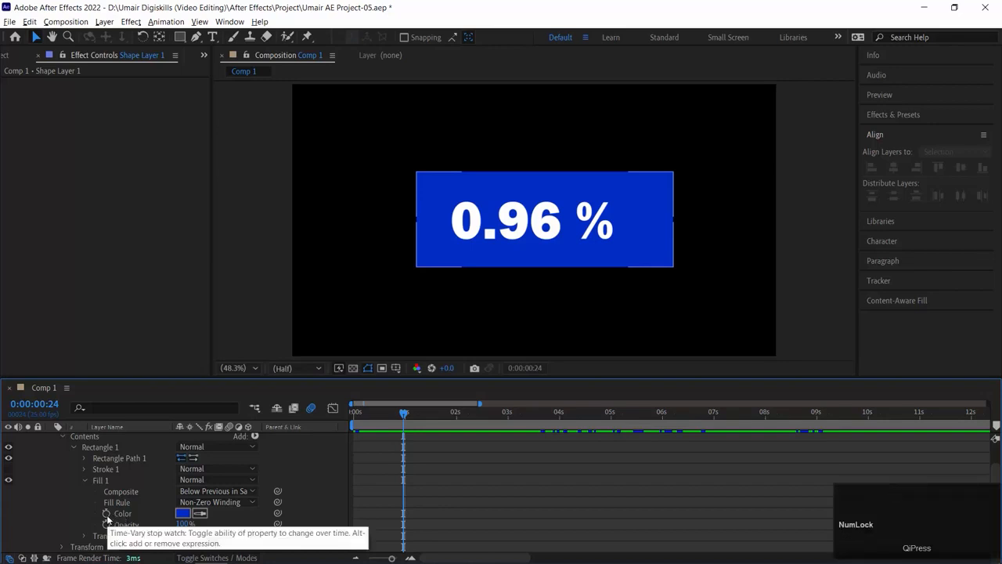
key(alt)
alt+click(106, 515)
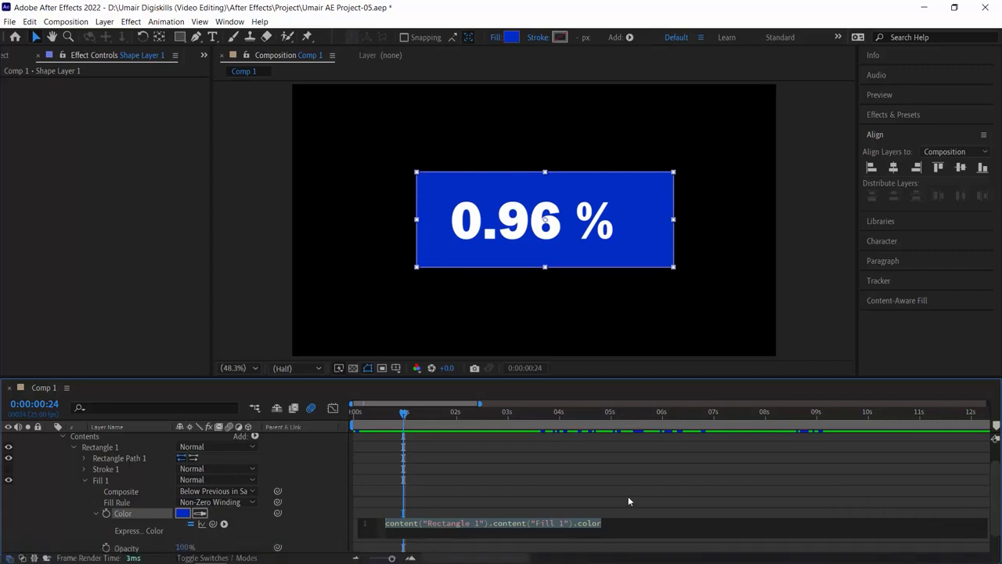
text(rand)
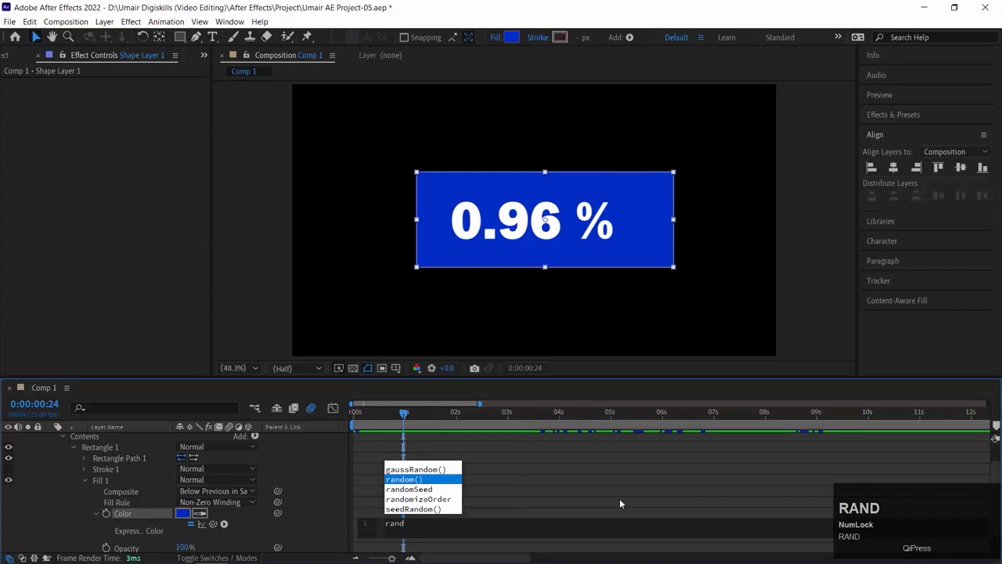
click(417, 479)
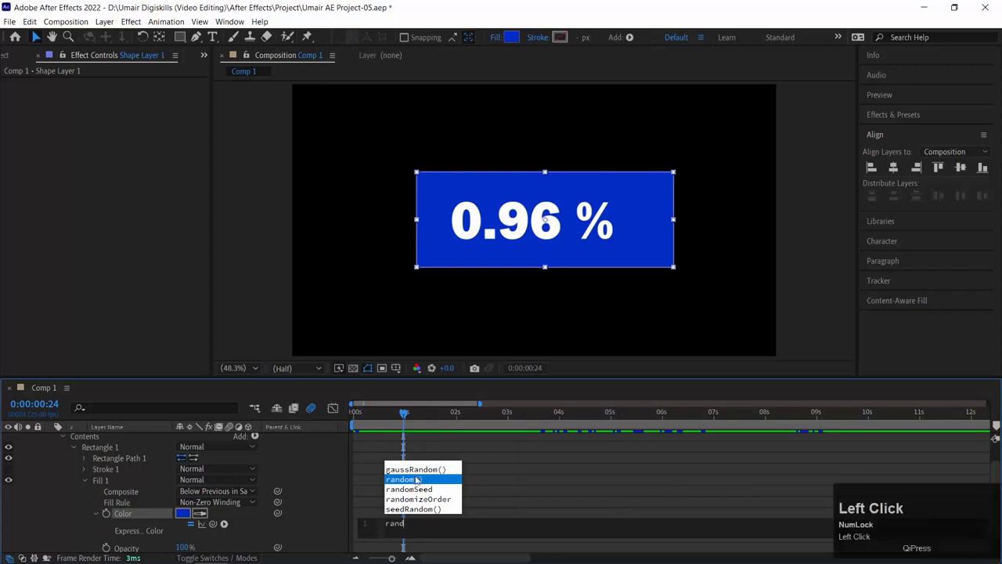
click(408, 481)
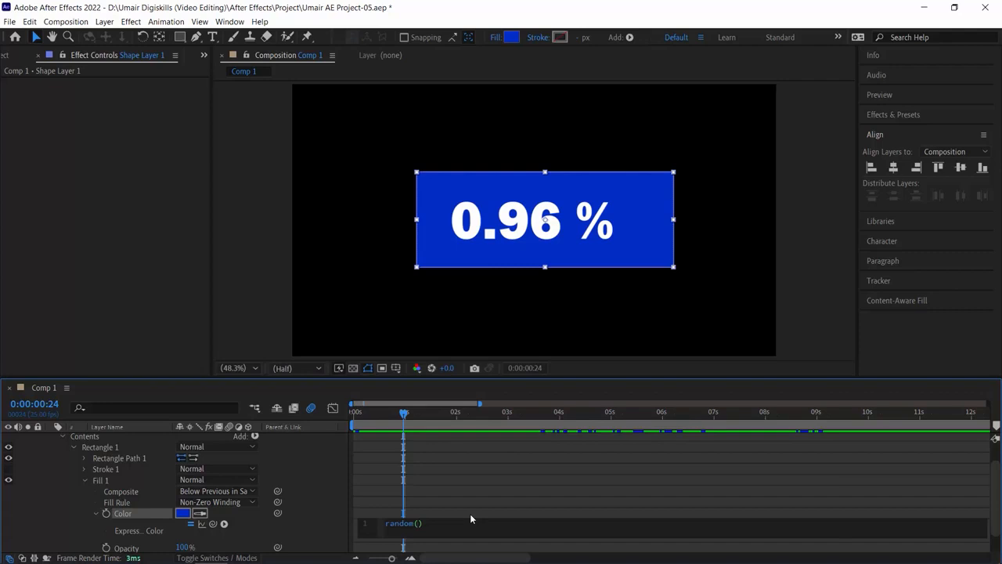
text([)
text(1,0)
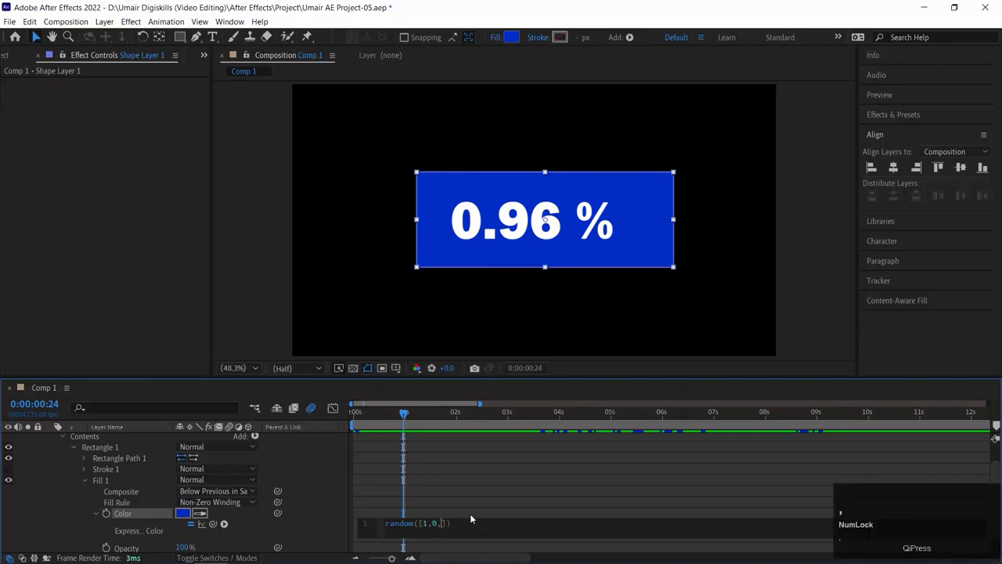
text(,8,12)
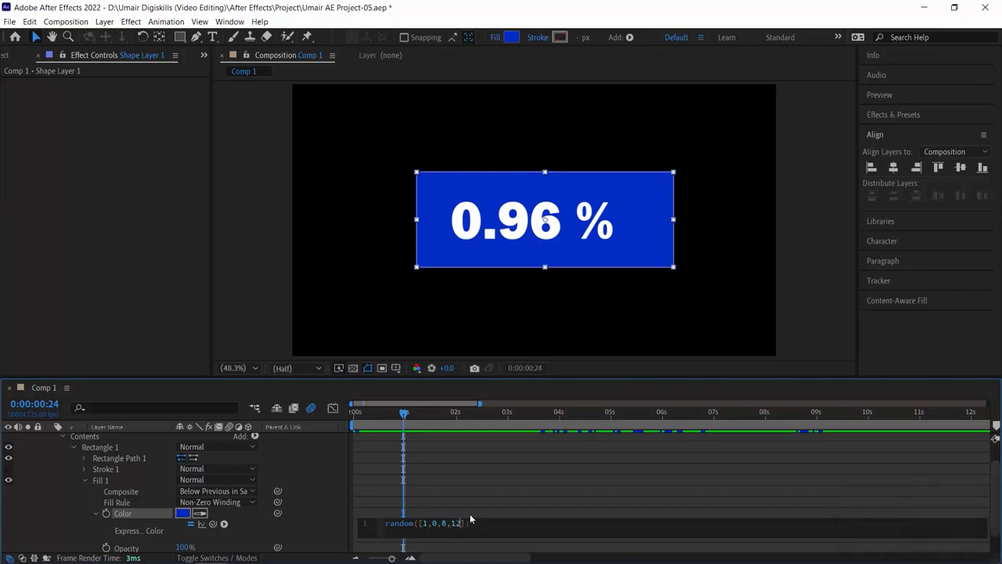
click(483, 504)
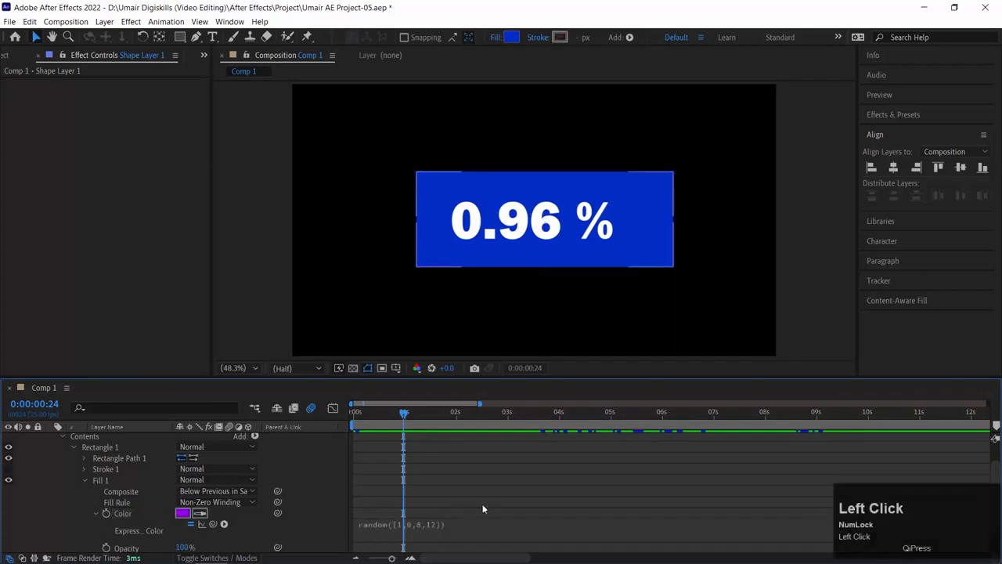
Play the composition from the start to check the rectangle's random fill color, then move to 0:00:01:03.
click(393, 411)
key(space)
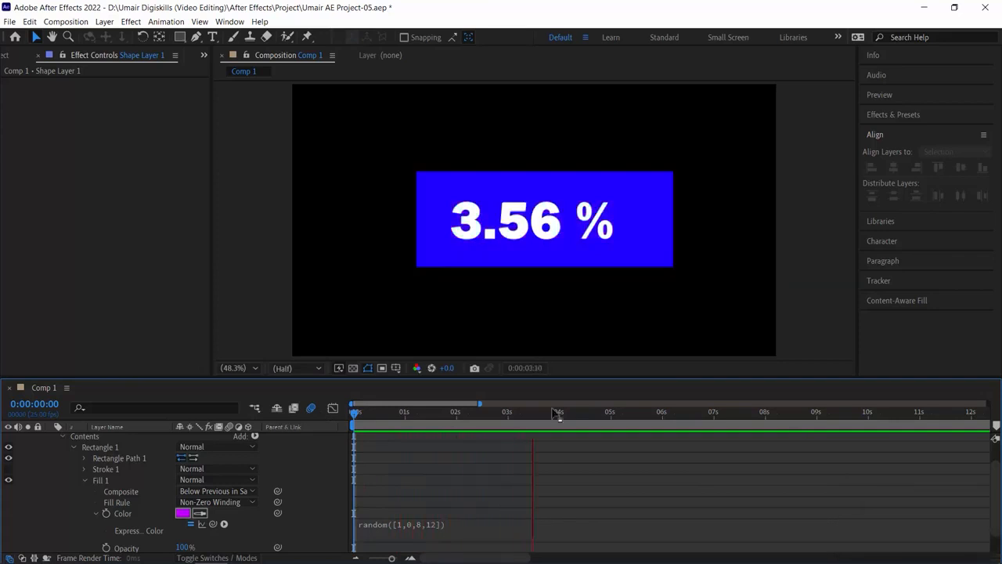
key(space)
click(411, 411)
Change the Fill 1 Color expression to random([6,1,25,12]).
click(406, 528)
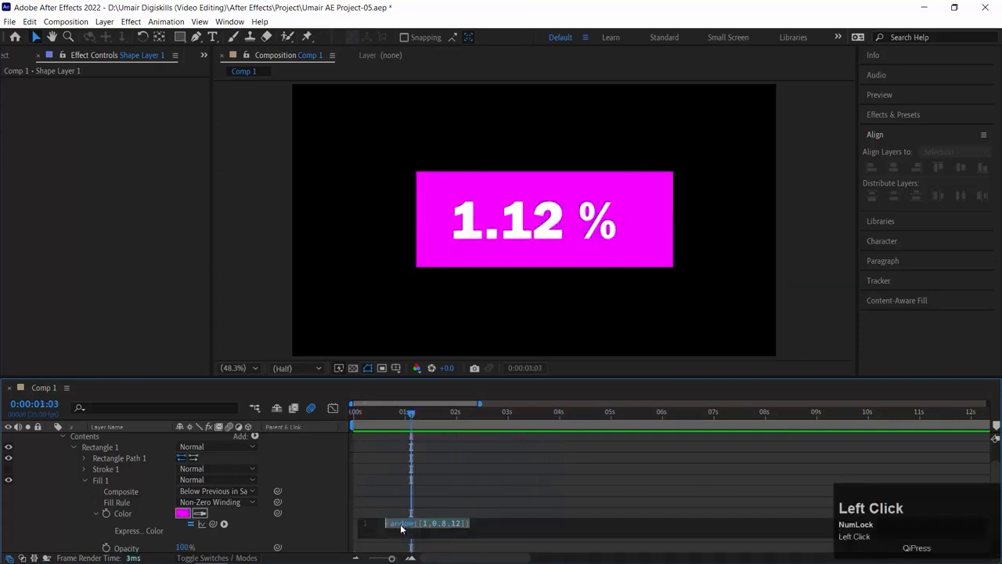
key(BackSpace)
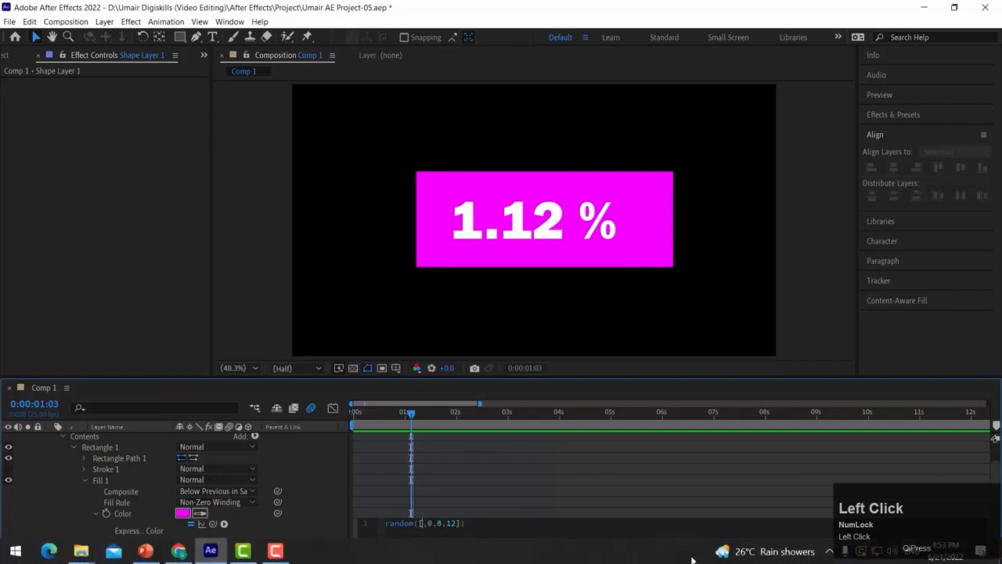
text(6)
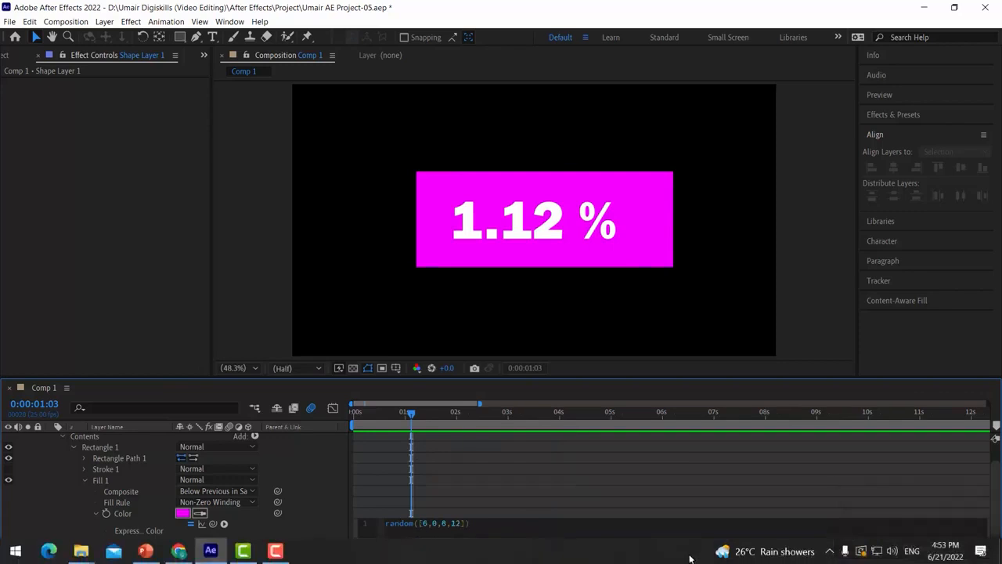
key(Right)
key(Right)
key(shift+Left)
text(1)
key(Right)
key(shift+Right)
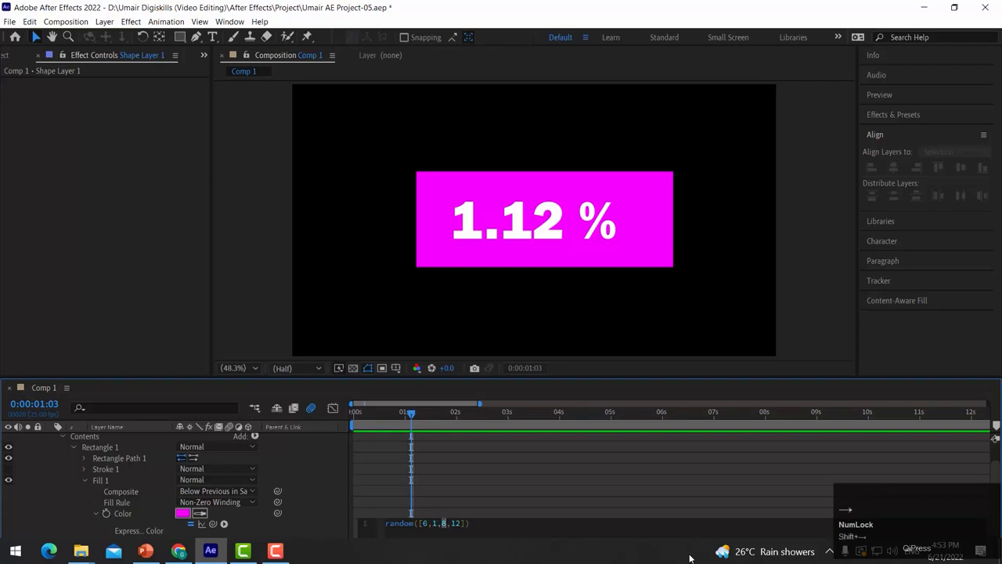
text(25)
click(456, 480)
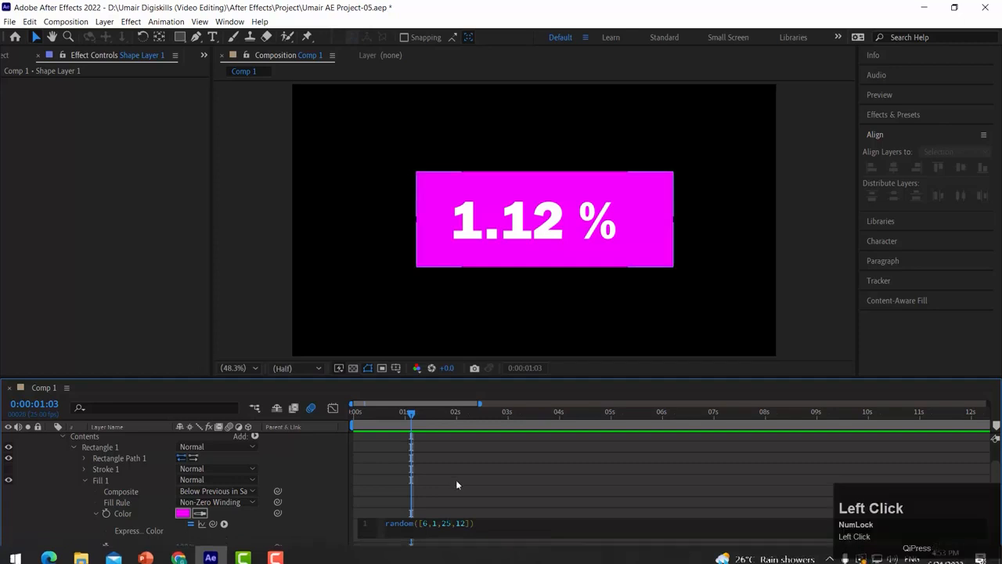
Preview the composition from the start, and change the Fill 1 Color expression to random([6,5,25,12]).
drag(411, 416, 304, 430)
key(space)
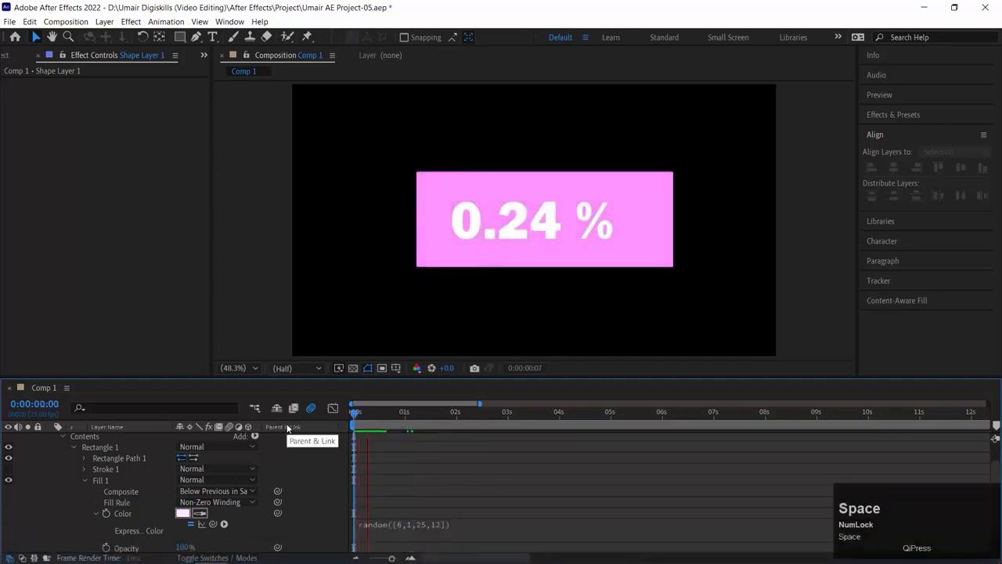
click(407, 527)
click(413, 527)
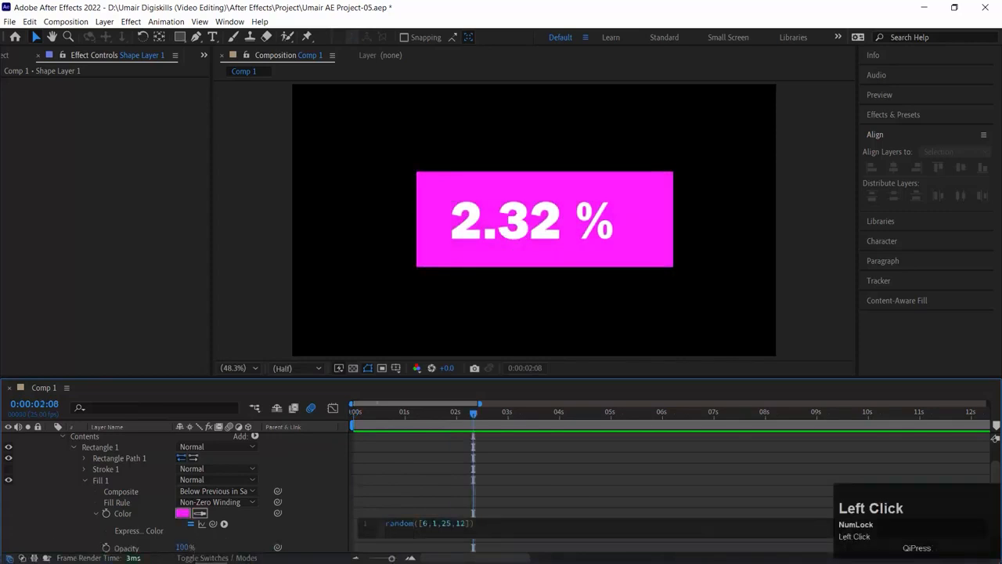
key(shift+Right)
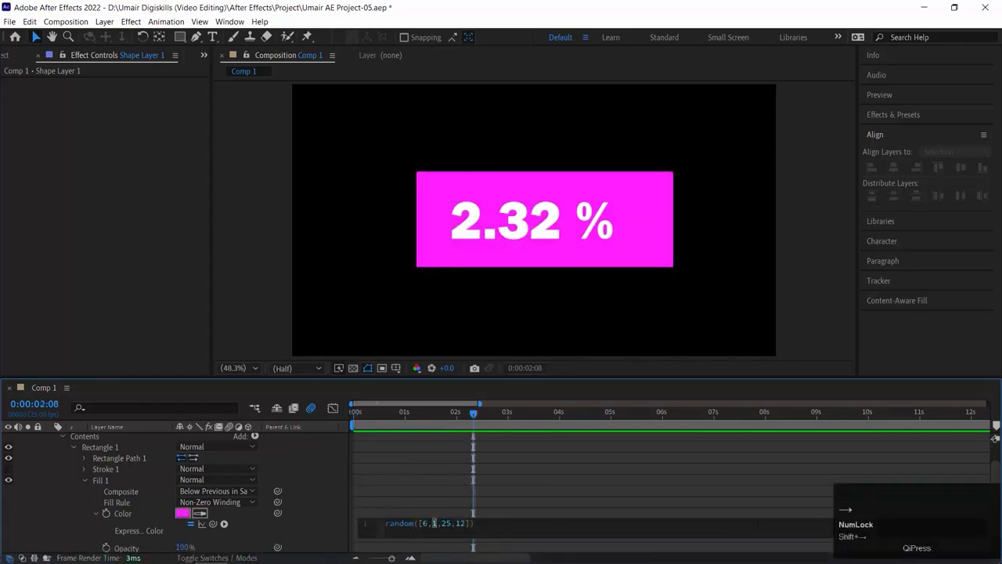
text(5)
Play the composition from 0:00:00:00 to check the rectangle's changing fill color, and return to the start of the timeline.
click(354, 419)
key(space)
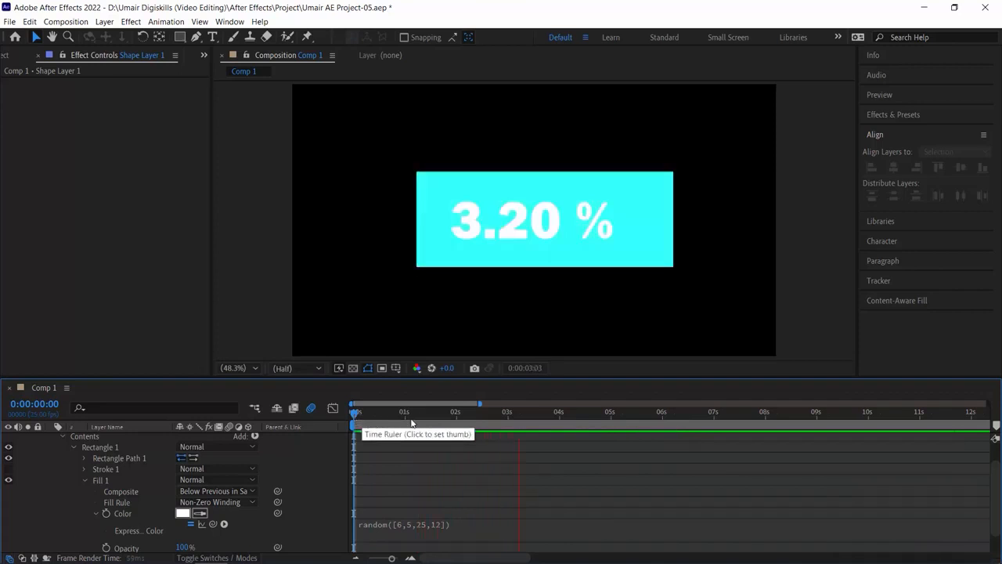
key(space)
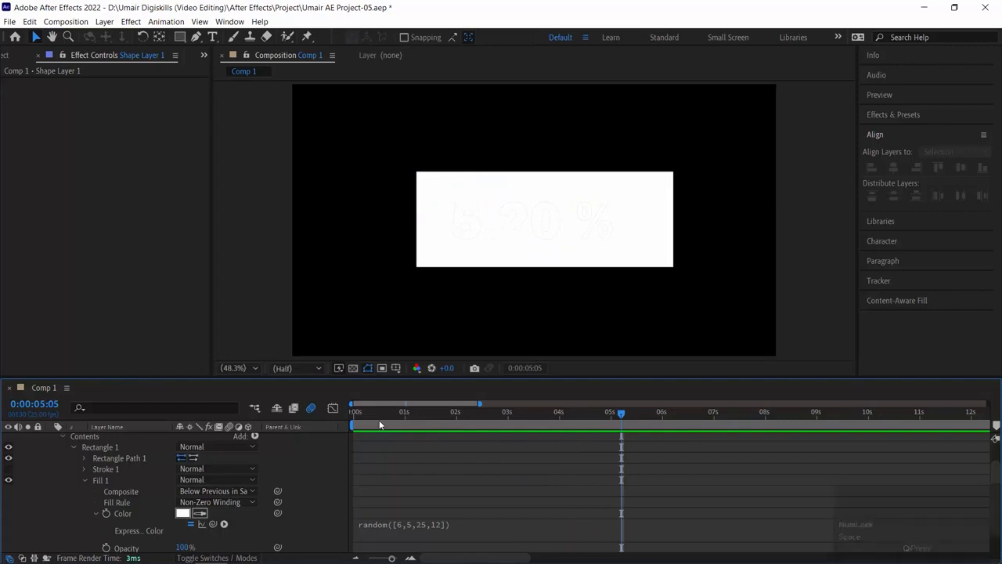
drag(373, 422, 283, 424)
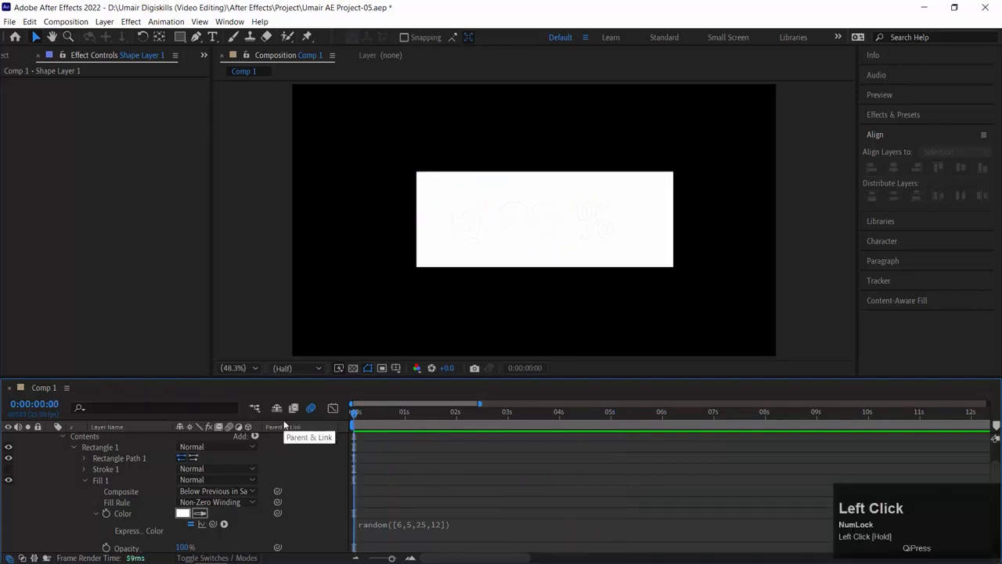